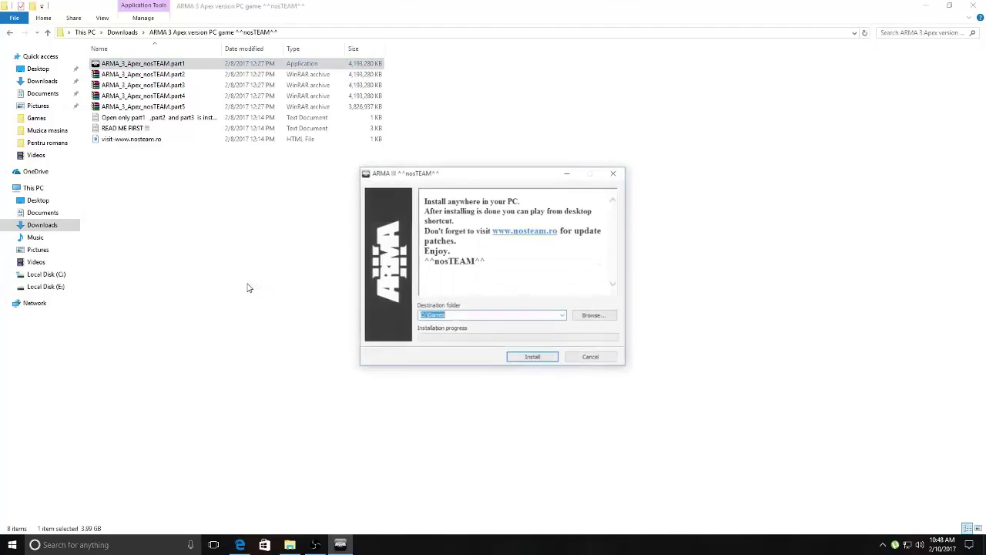
# Look through the folders on Local Disk (E:) as an install destination and cancel the ARMA III installer.
pyautogui.click(599, 316)
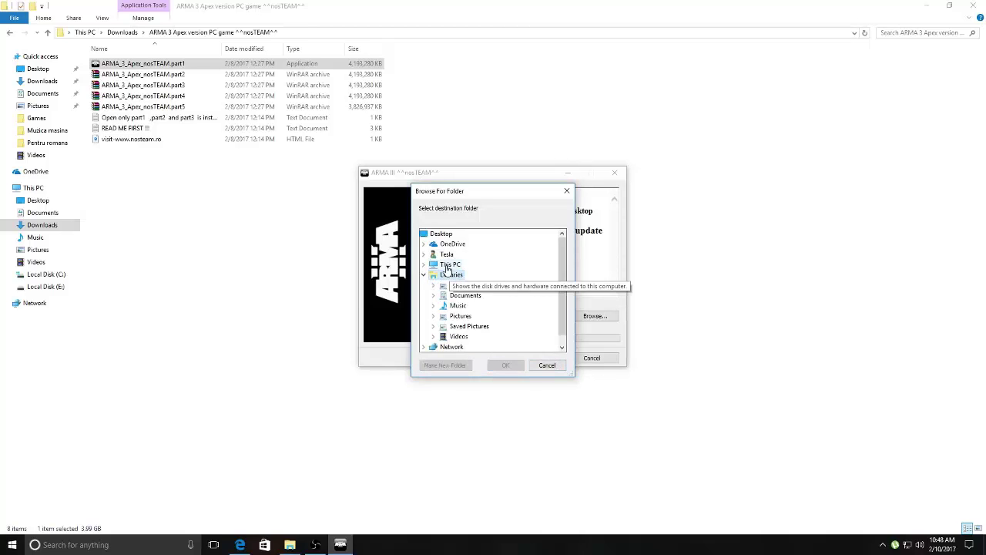
pyautogui.click(477, 319)
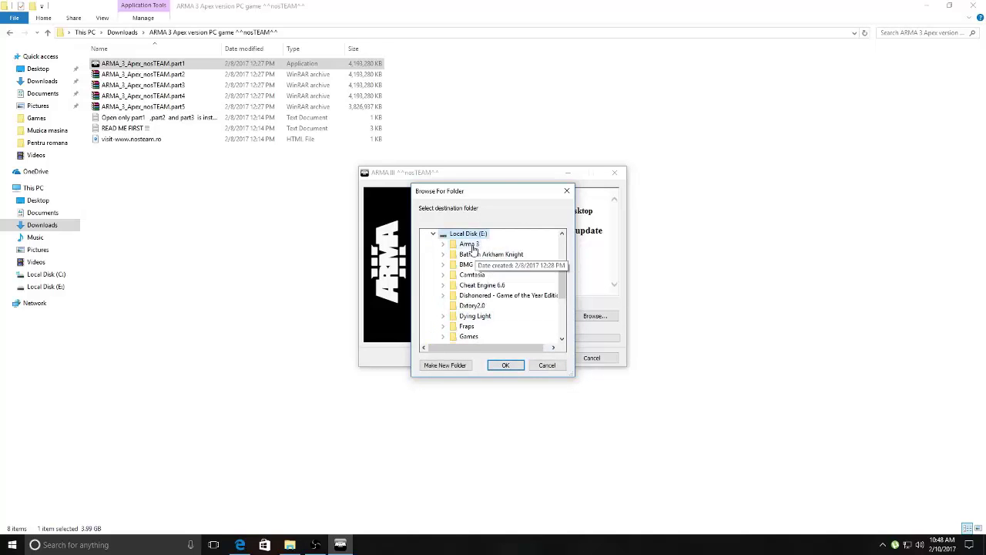
pyautogui.click(547, 365)
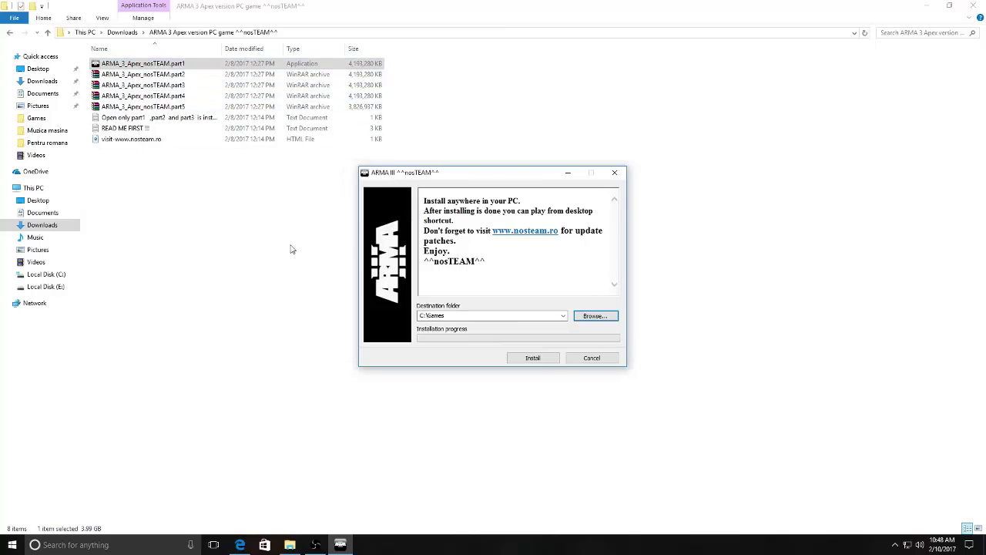
pyautogui.click(591, 359)
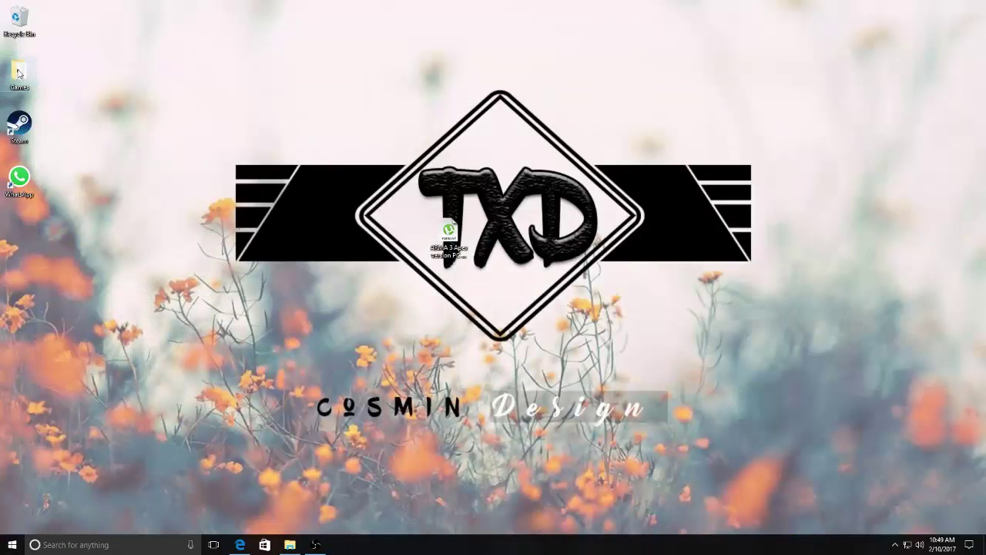
# Locate the Play ARMA 3 shortcut in the desktop's Games folder and minimize the folder window.
pyautogui.doubleClick(23, 70)
pyautogui.scroll(-4, 396, 321)
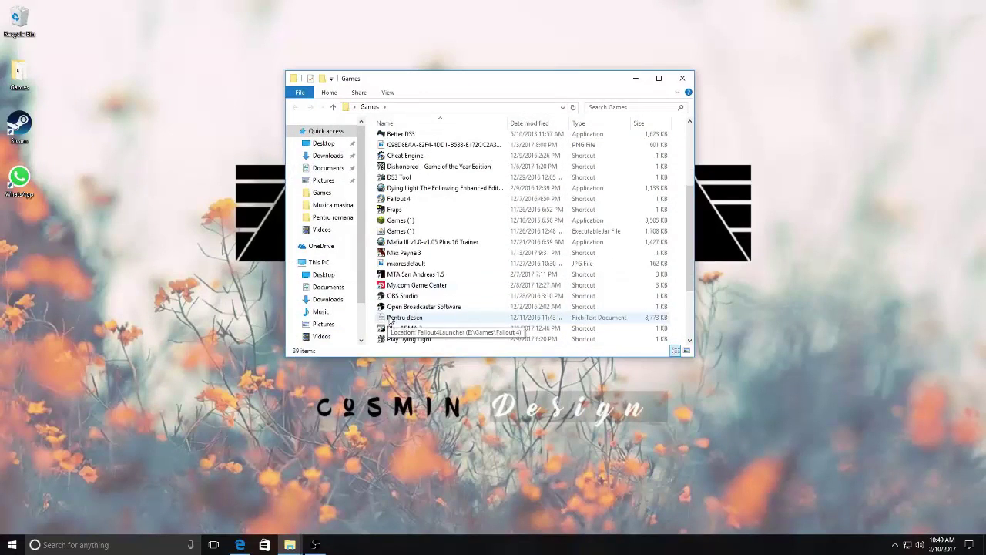
pyautogui.click(411, 297)
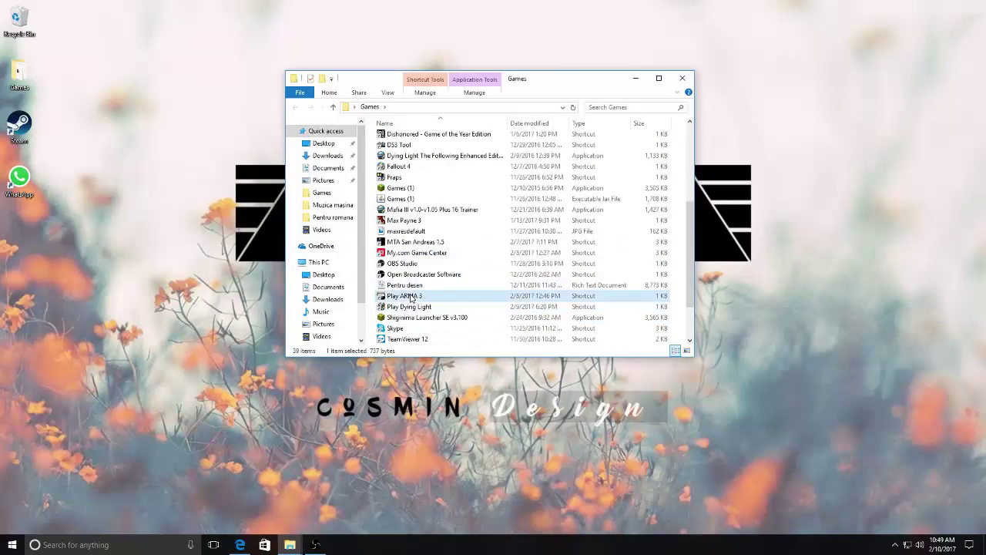
pyautogui.click(646, 80)
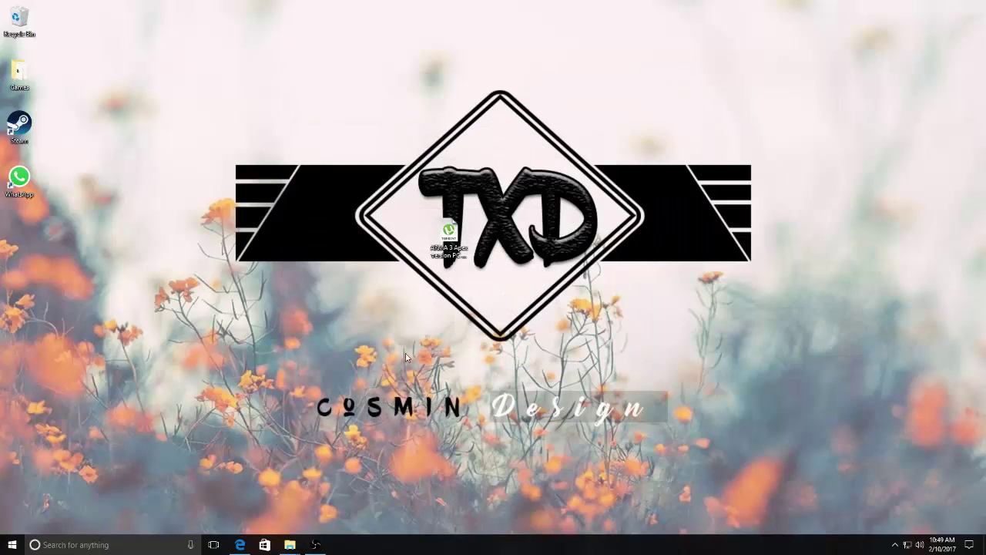
# Launch Tunngle from its shortcut in the Games folder and minimize the folder window.
pyautogui.moveTo(292, 539)
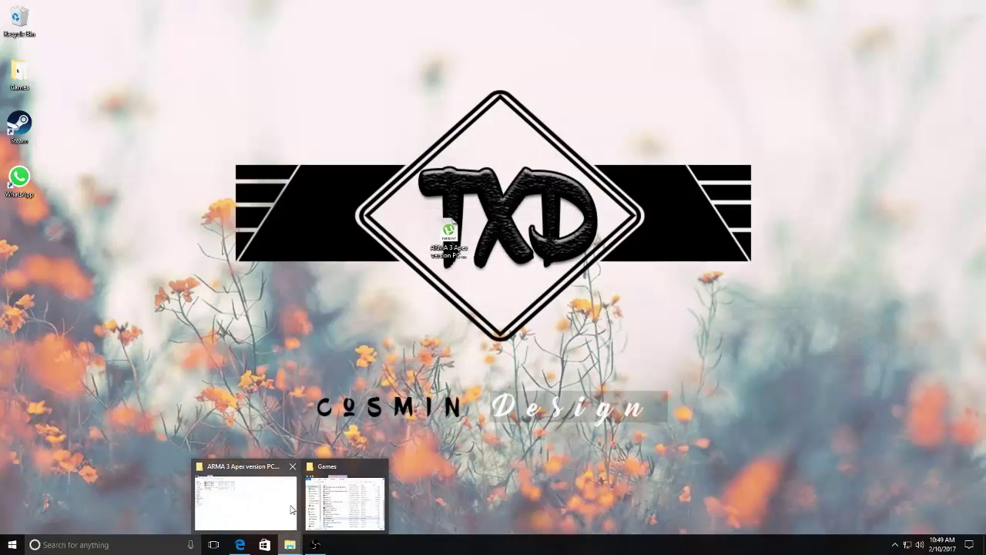
pyautogui.moveTo(288, 502)
pyautogui.click(339, 502)
pyautogui.scroll(-6, 462, 293)
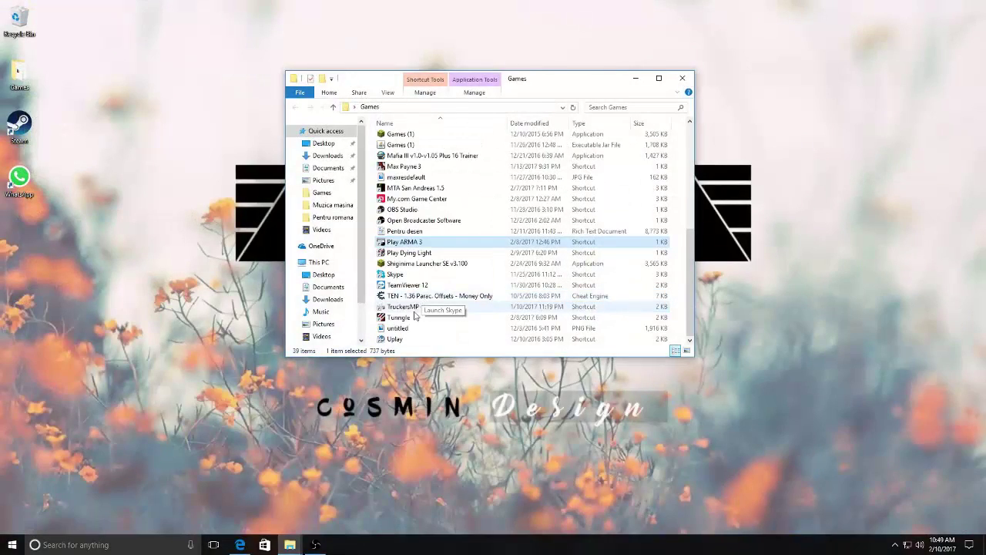
pyautogui.click(401, 318)
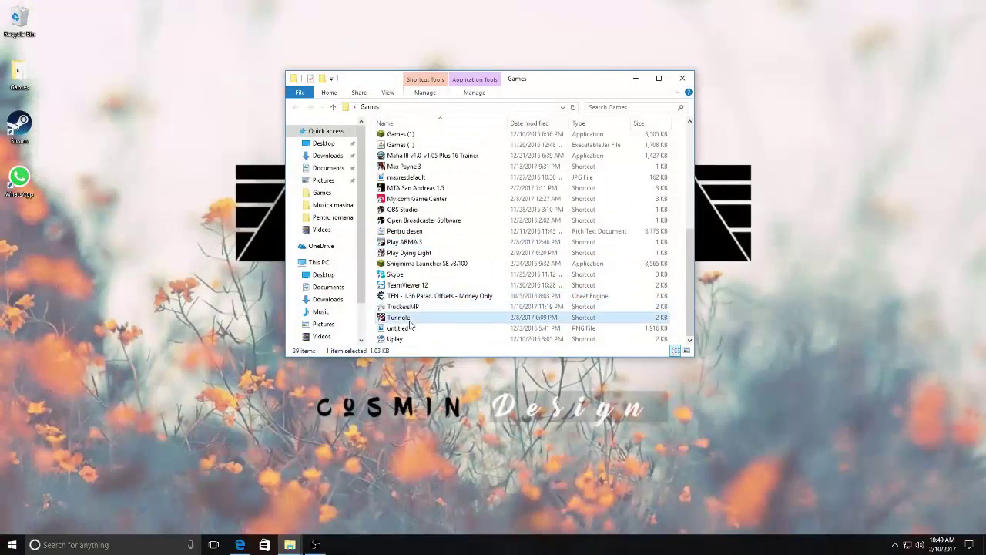
pyautogui.click(635, 78)
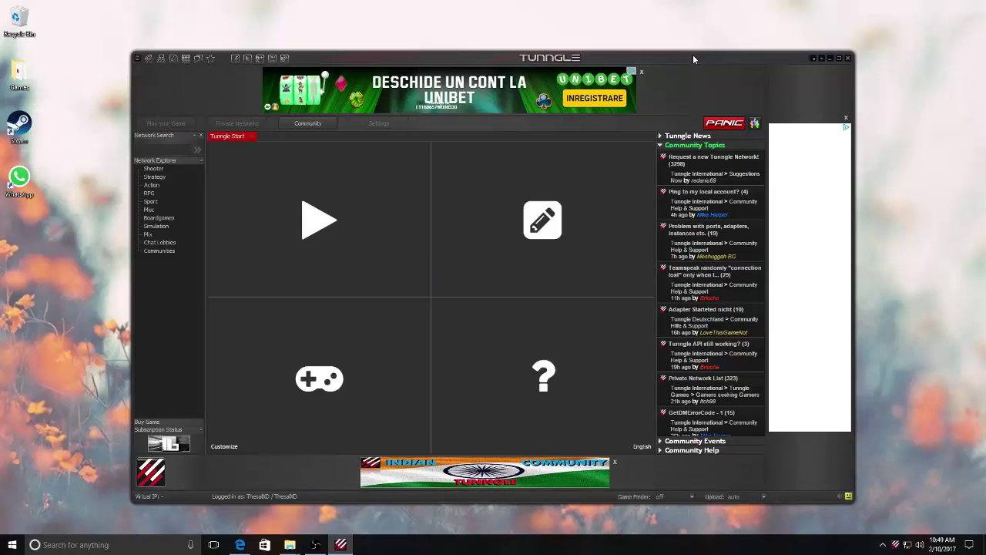
# Find the ArmA III network among Tunngle's Shooter games and join it.
pyautogui.click(158, 123)
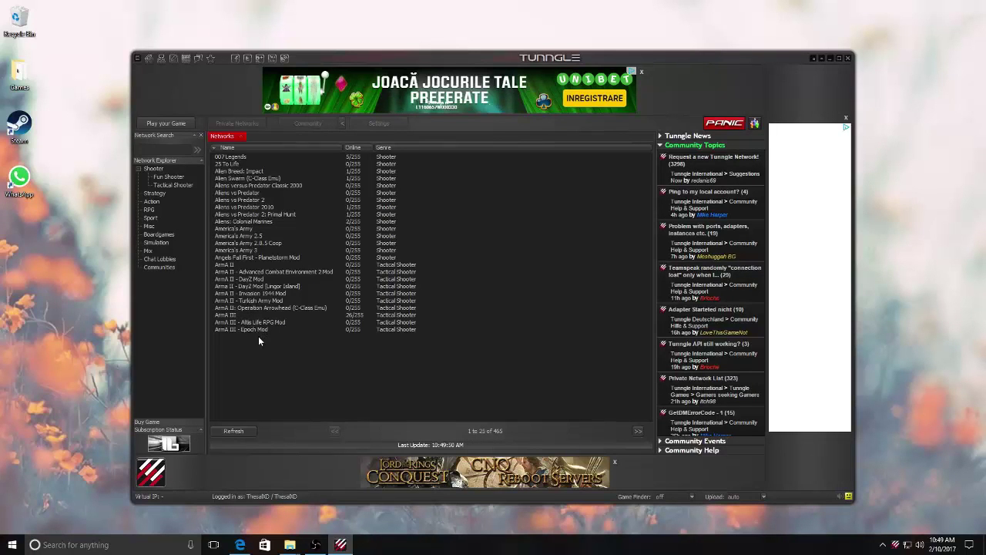
pyautogui.click(231, 316)
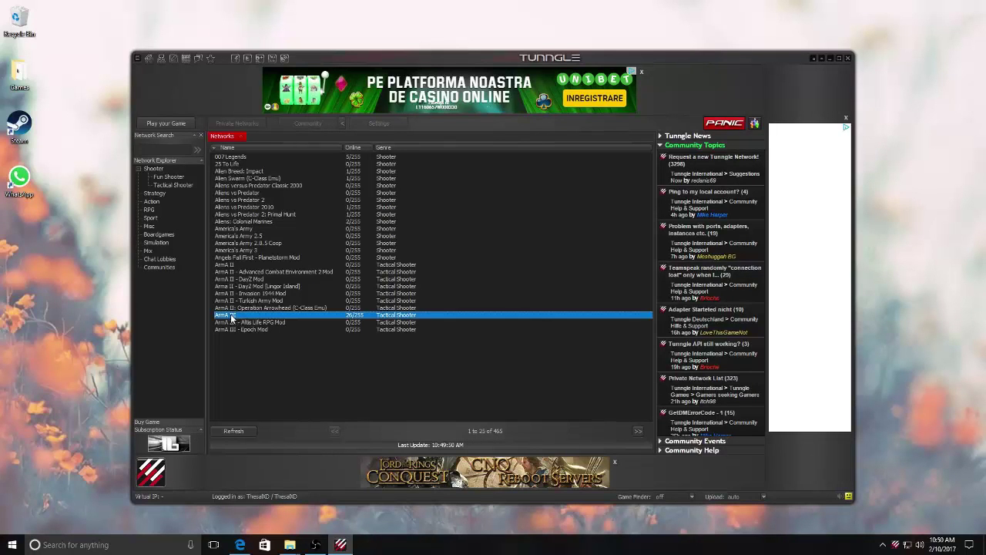
pyautogui.doubleClick(231, 316)
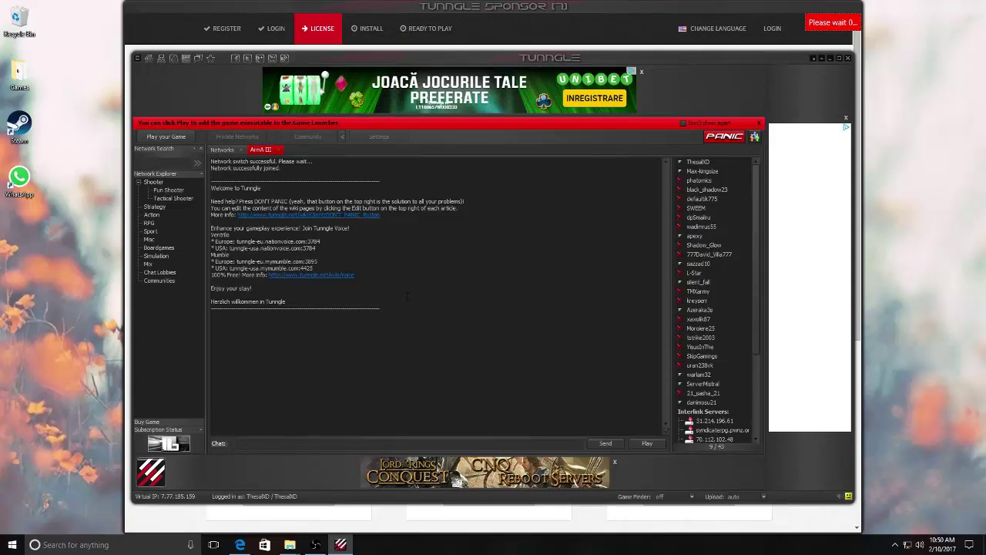
# Quit Tunngle, confirming the exit, and close its sponsor window.
pyautogui.click(848, 58)
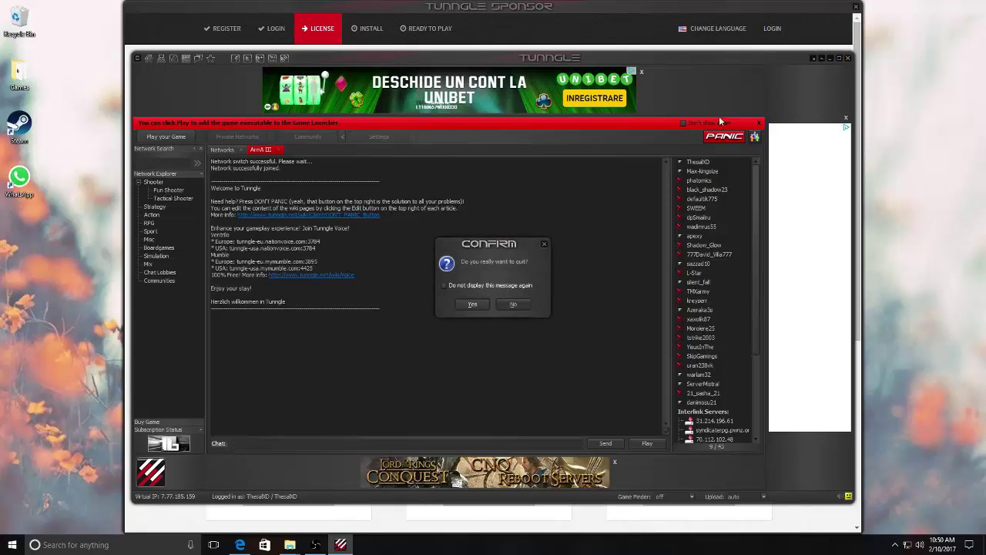
pyautogui.click(471, 304)
pyautogui.click(855, 6)
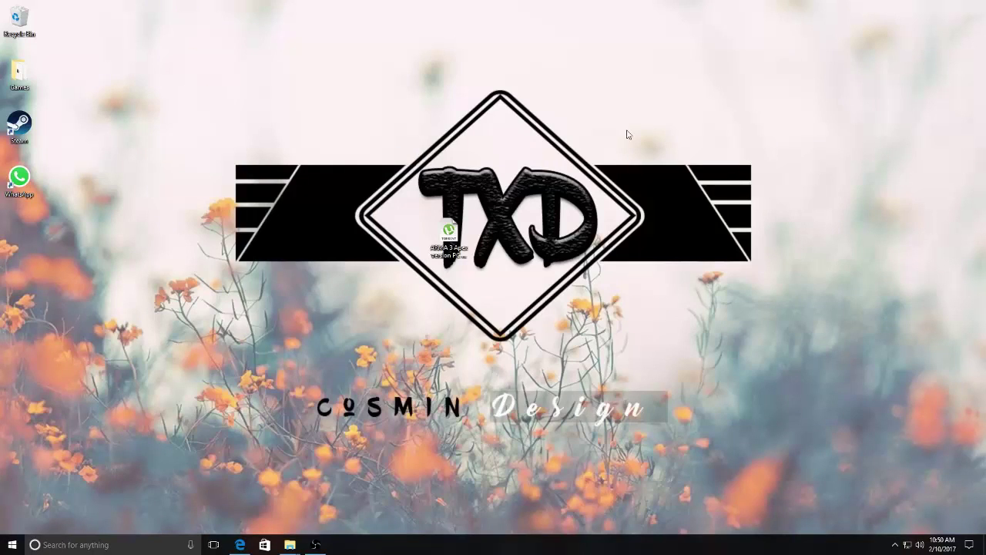
# Launch the game from the Play ARMA 3 shortcut in the Games folder and bring its window forward.
pyautogui.moveTo(314, 550)
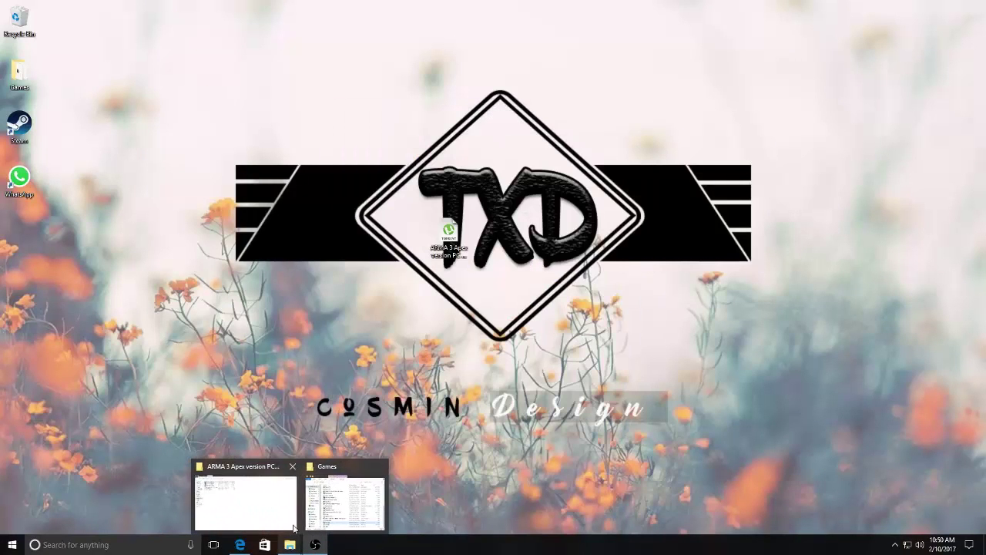
pyautogui.hotkey('alt', 'Tab')
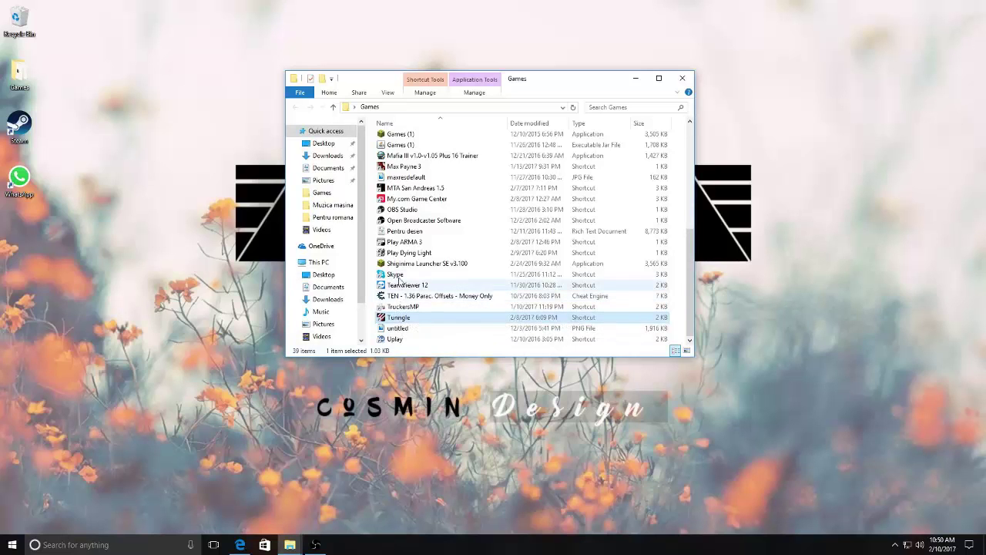
pyautogui.click(401, 241)
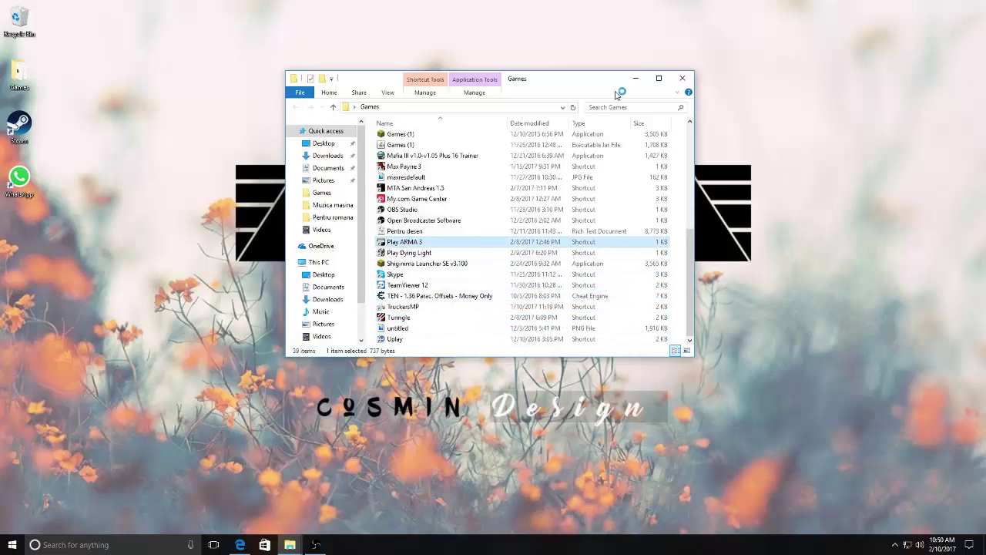
pyautogui.click(634, 79)
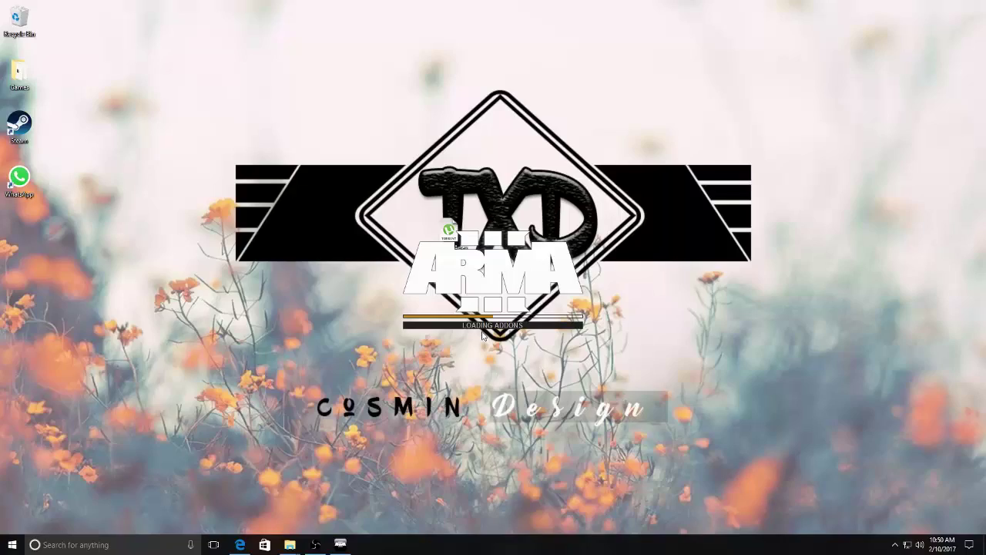
pyautogui.click(340, 544)
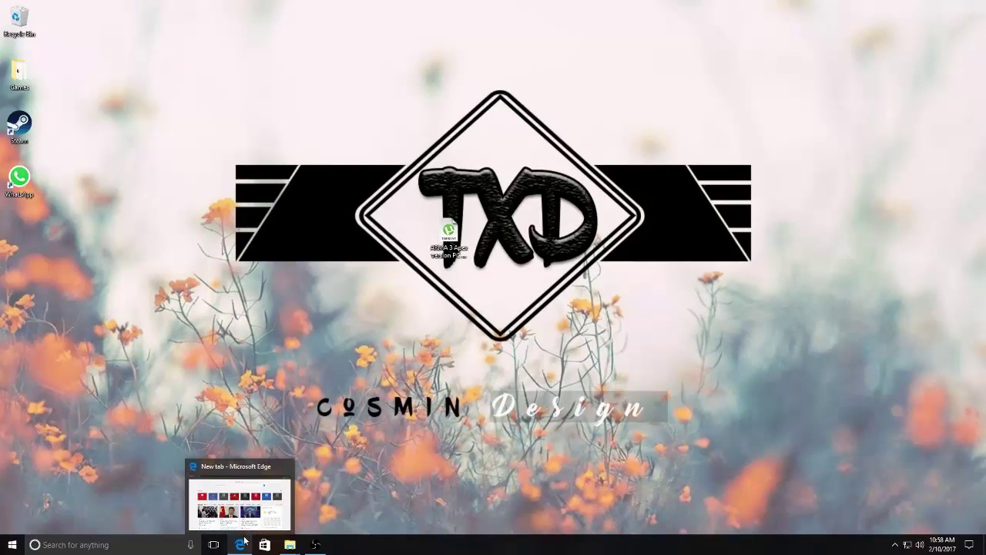
# Switch to Microsoft Edge, search the web for "tunngle" and open the official tunngle.net site.
pyautogui.click(244, 542)
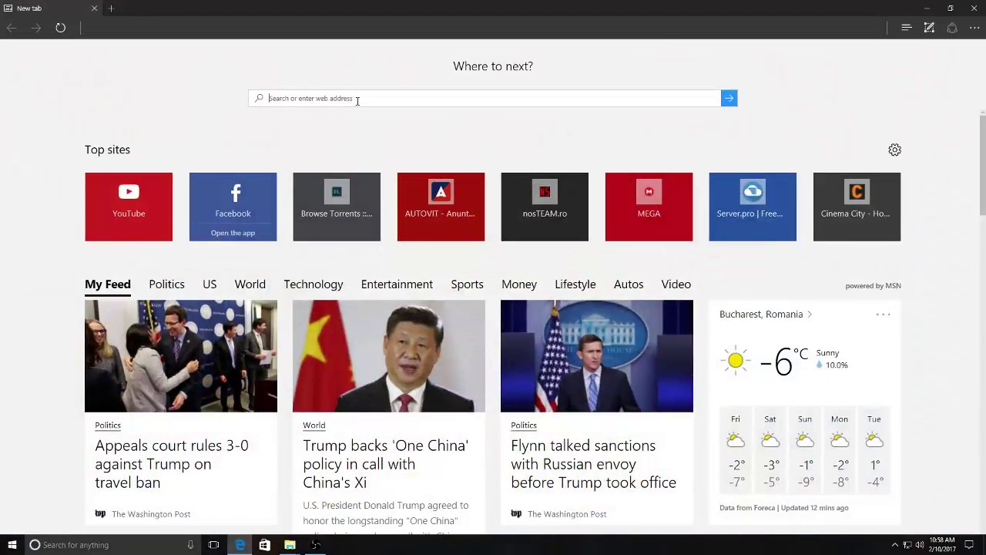
pyautogui.click(357, 100)
pyautogui.write('tunngle')
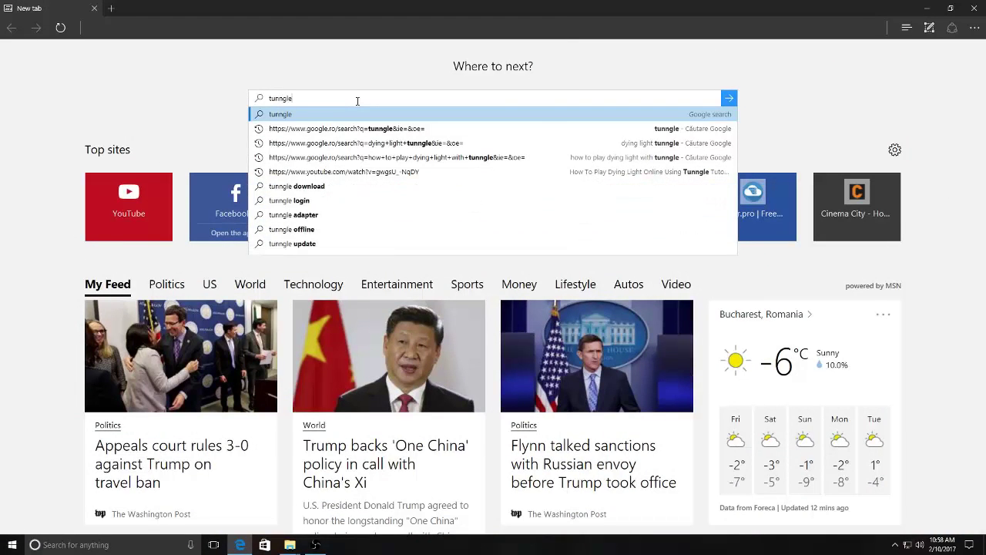
pyautogui.press('Return')
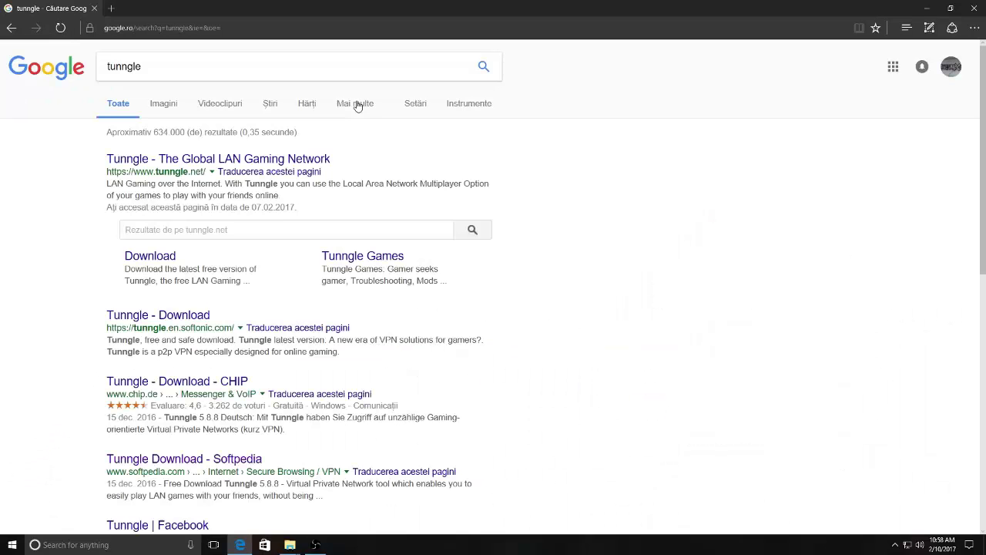
pyautogui.click(179, 160)
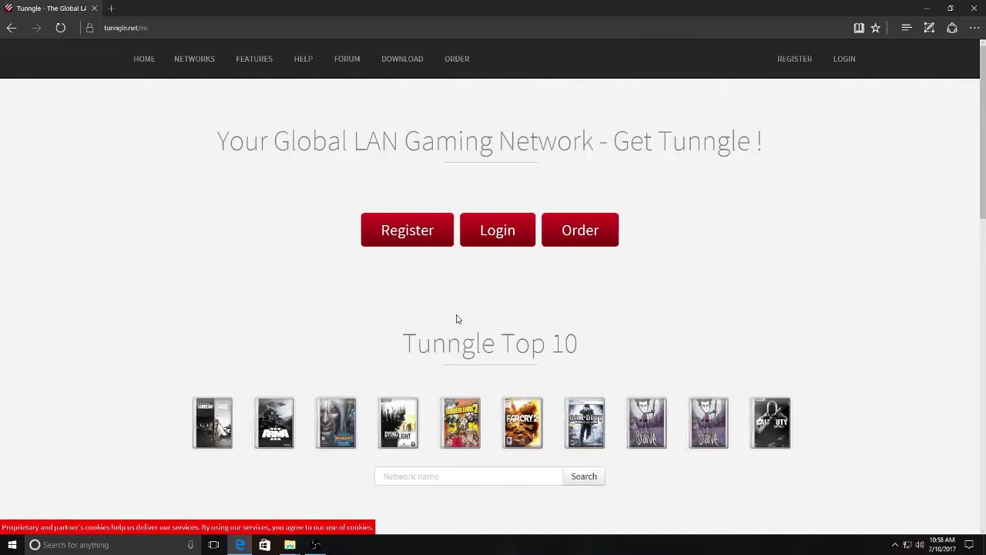
# Open the Tunngle account registration page and close the Vikings: War of Clans advertising window.
pyautogui.click(794, 59)
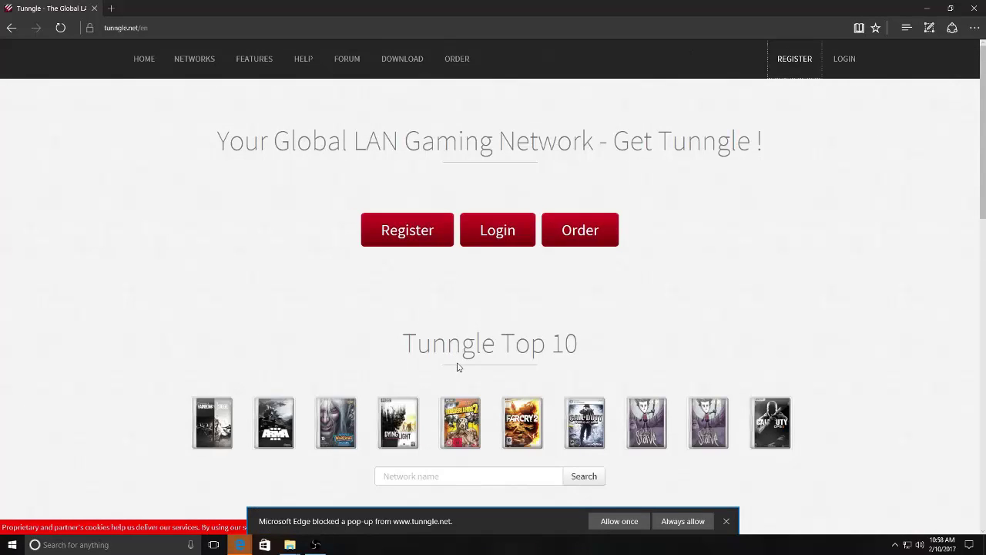
pyautogui.moveTo(241, 544)
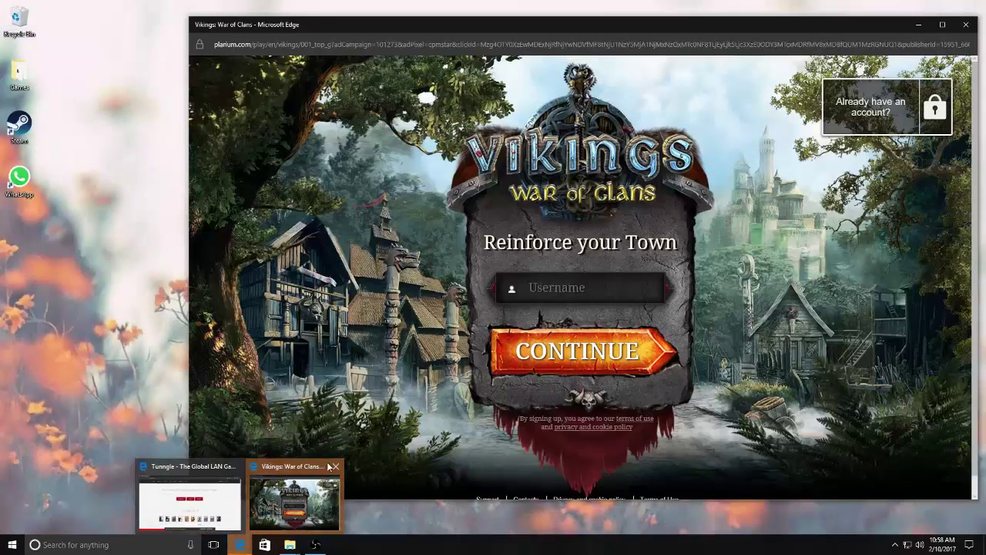
pyautogui.click(335, 466)
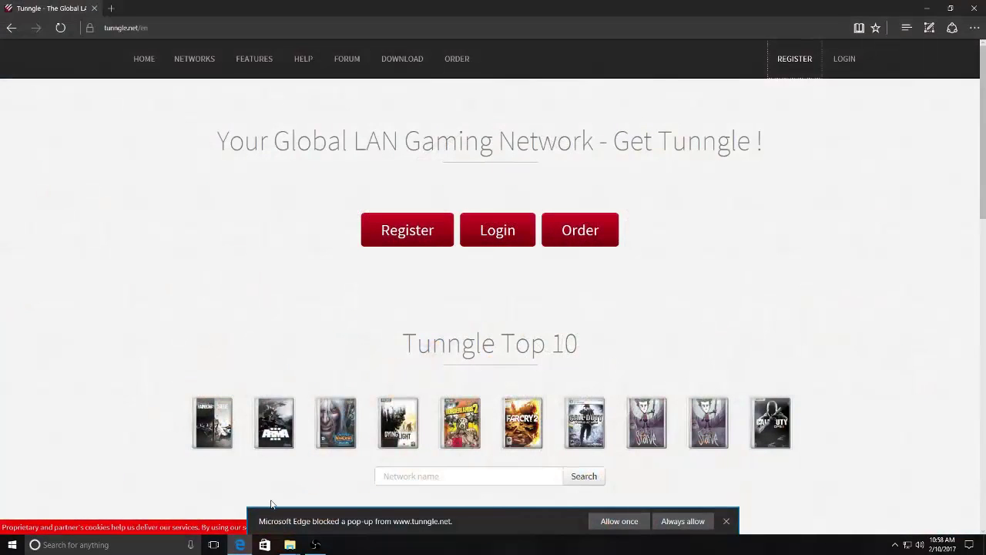
pyautogui.click(786, 60)
pyautogui.click(155, 8)
# Try to pass the "I'm not a robot" check and agree to the signup rules, closing the pop-up advertisement.
pyautogui.scroll(-3, 537, 306)
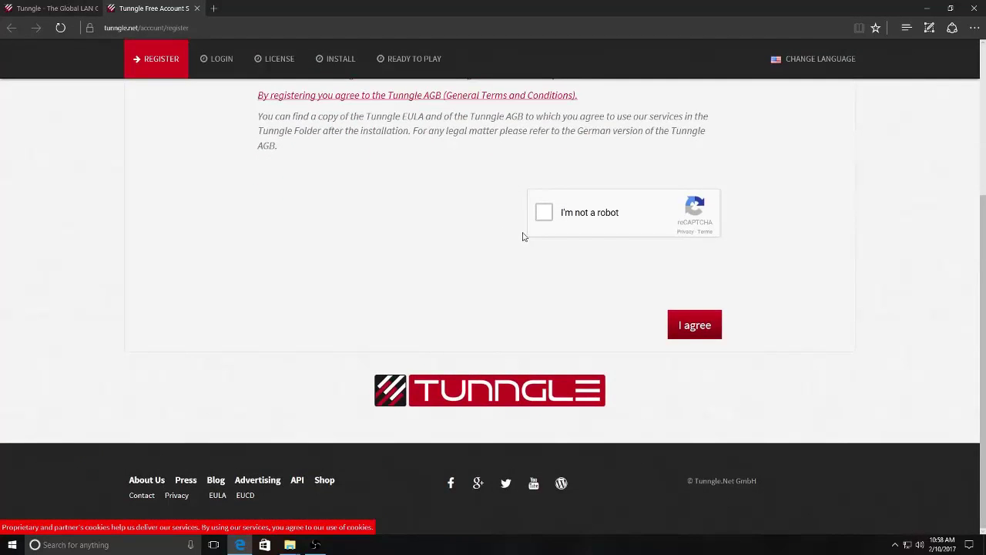
pyautogui.scroll(2, 523, 236)
pyautogui.click(543, 361)
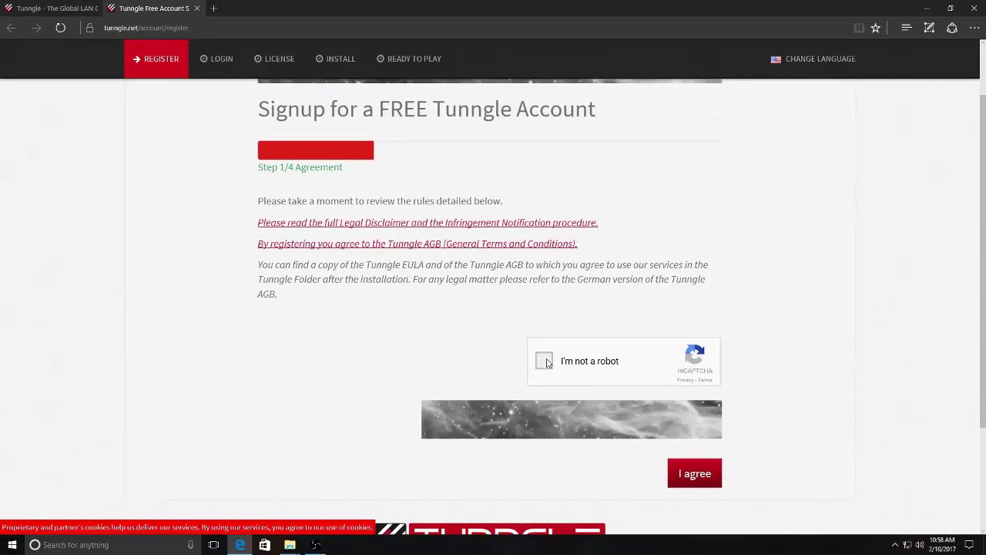
pyautogui.click(697, 474)
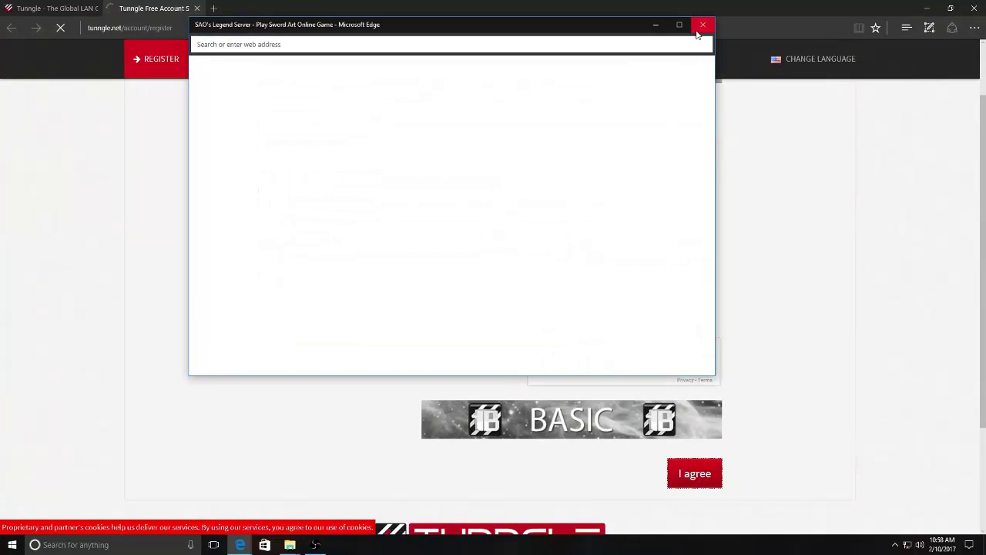
pyautogui.click(699, 25)
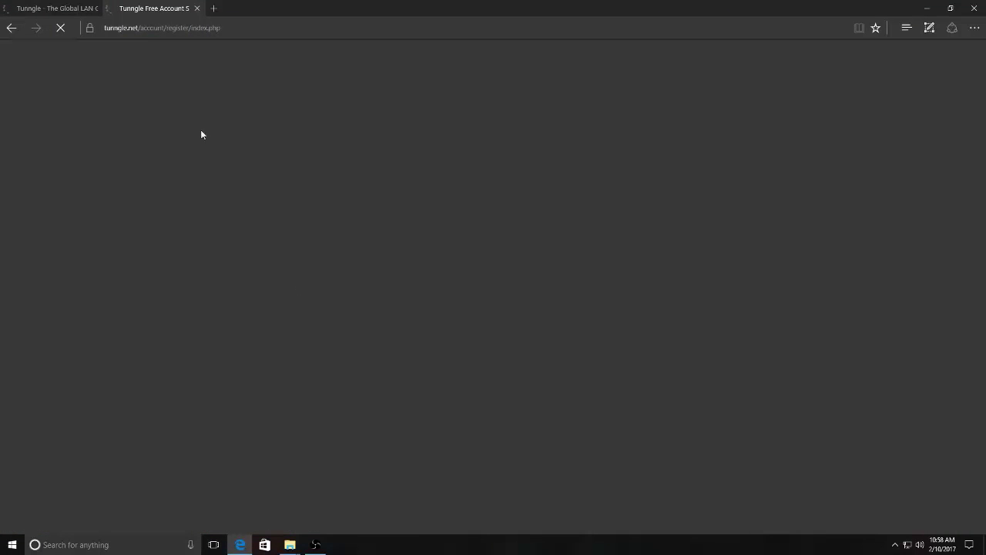
# Pass the "I'm not a robot" check on the Tunngle signup page and agree to the rules of step 1/4.
pyautogui.moveTo(38, 7)
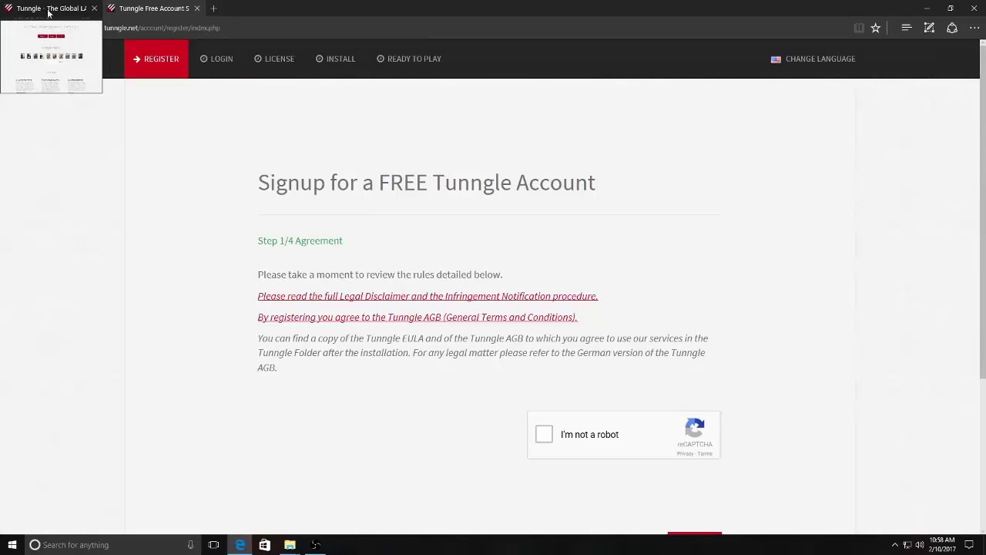
pyautogui.click(38, 8)
pyautogui.click(154, 8)
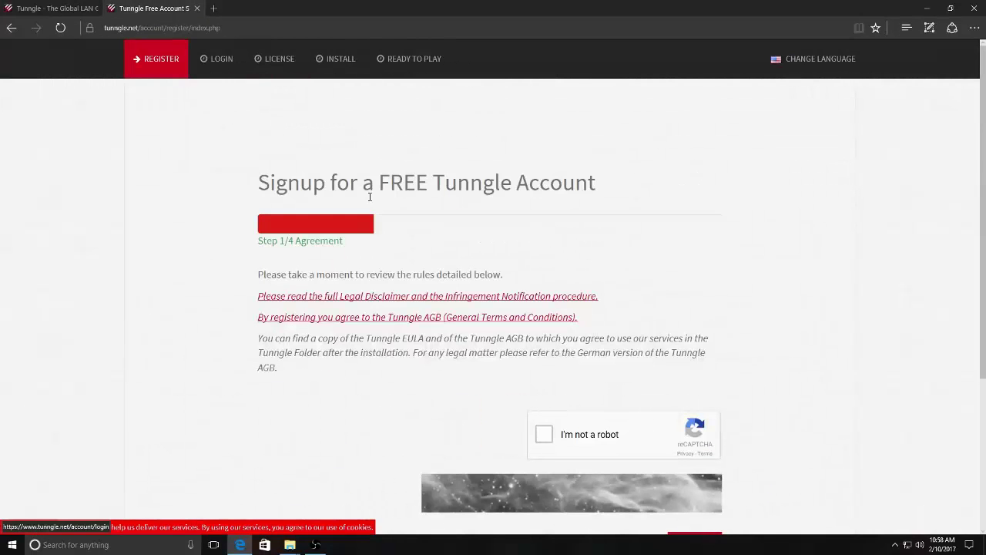
pyautogui.click(543, 433)
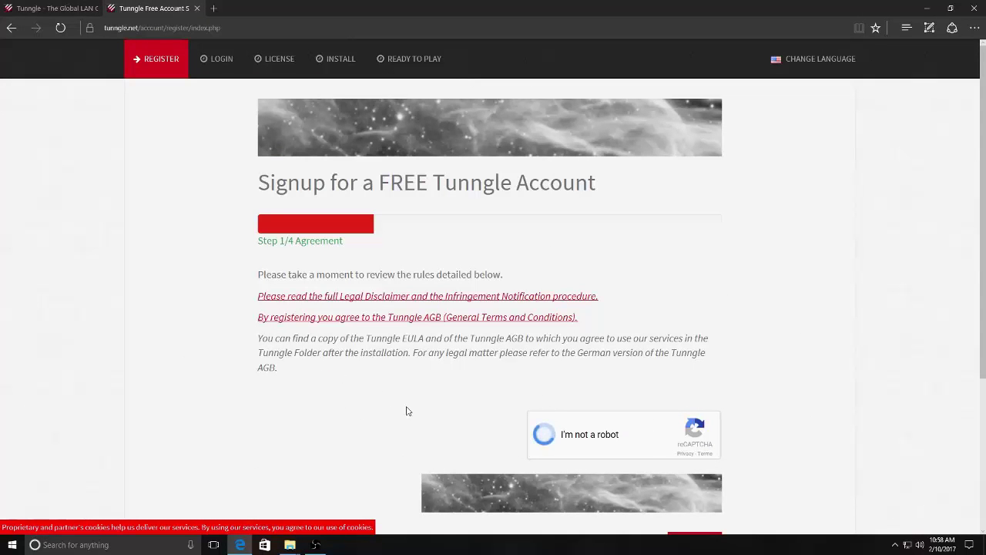
pyautogui.scroll(-1, 408, 410)
pyautogui.click(694, 472)
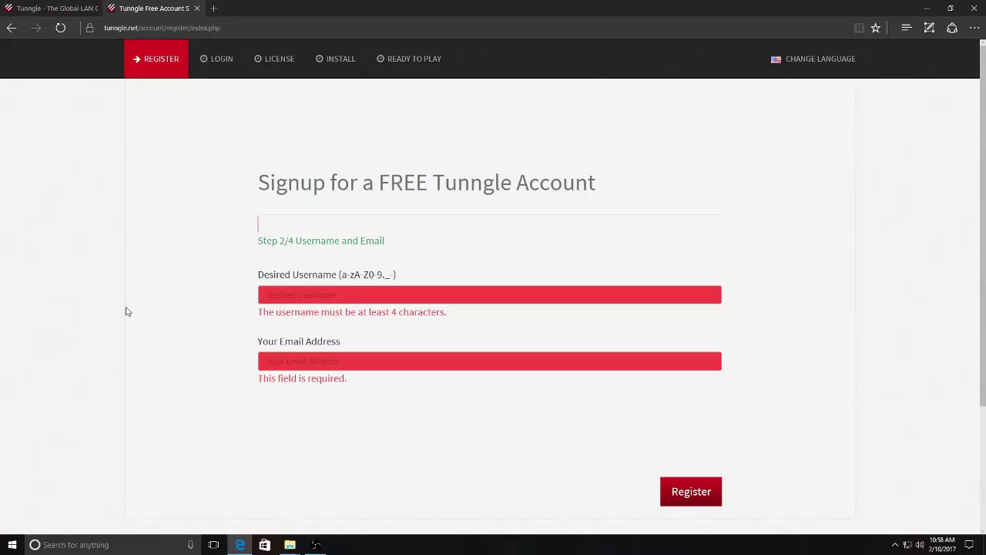
# Examine the username and email form of signup step 2/4, leave it empty and close the registration page.
pyautogui.click(314, 295)
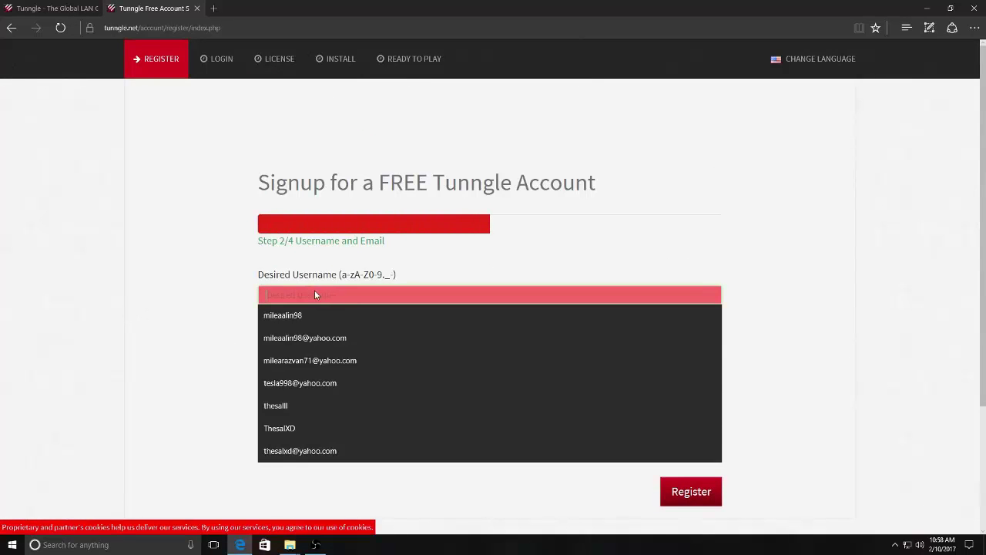
pyautogui.click(202, 294)
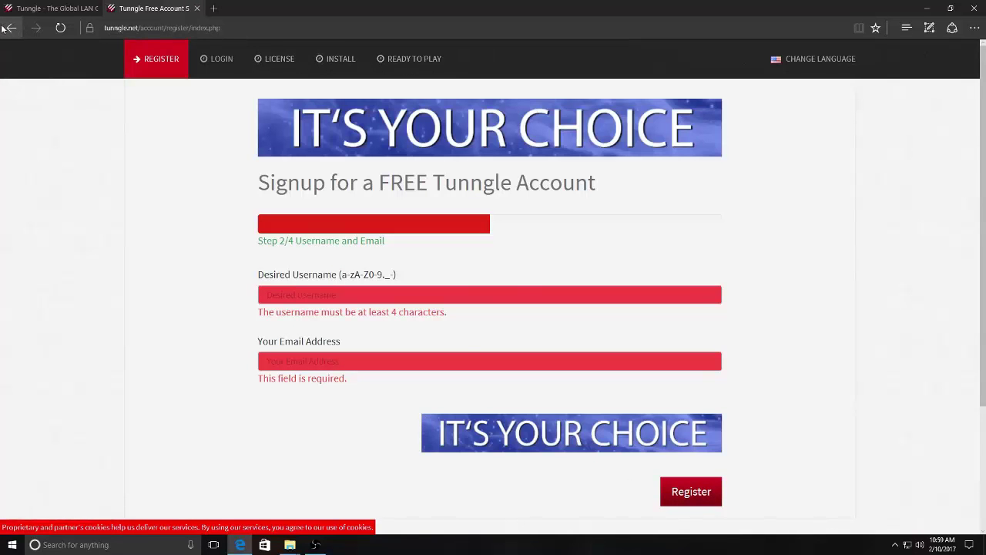
pyautogui.click(51, 7)
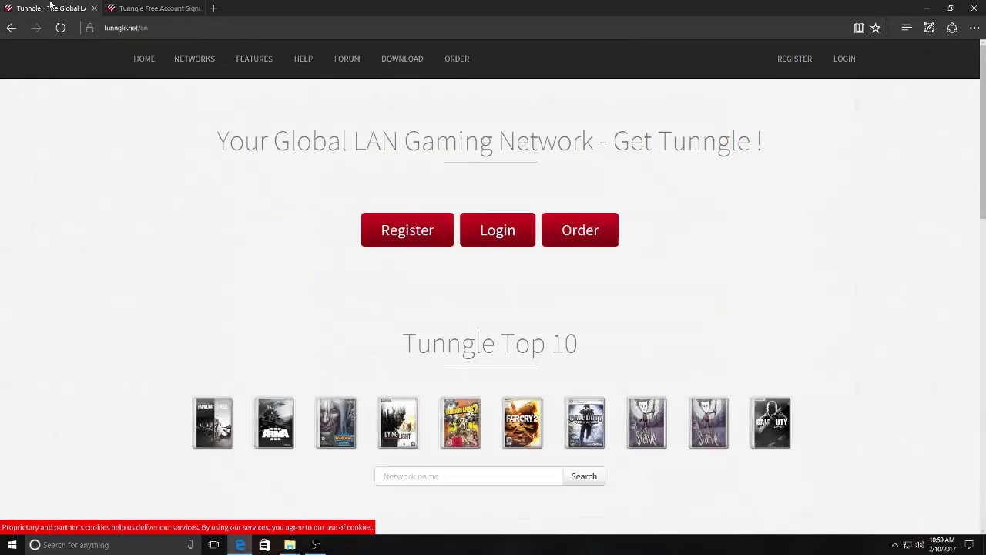
pyautogui.click(197, 8)
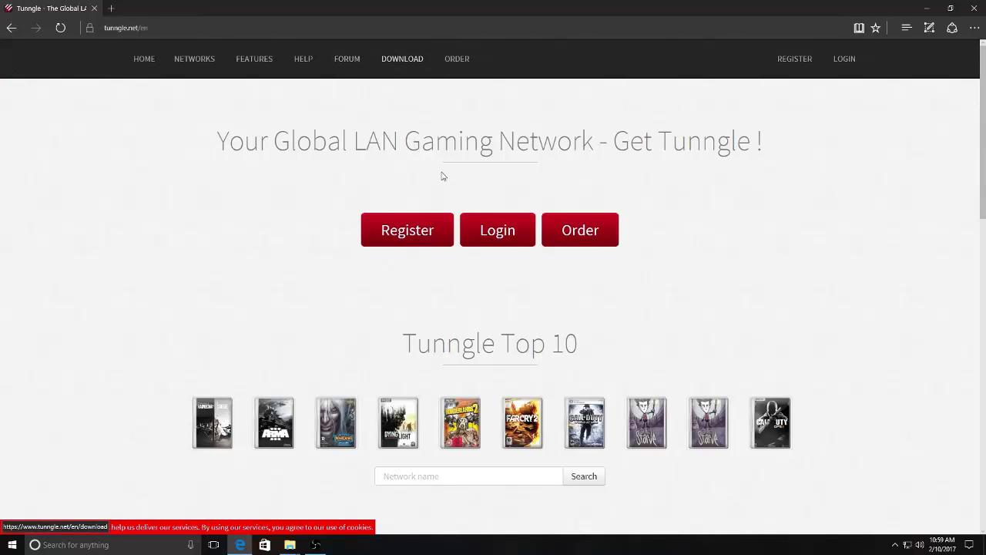
# Open the Tunngle download page, close the blank pop-up window and start the Softpedia download from External mirror 1.
pyautogui.click(406, 65)
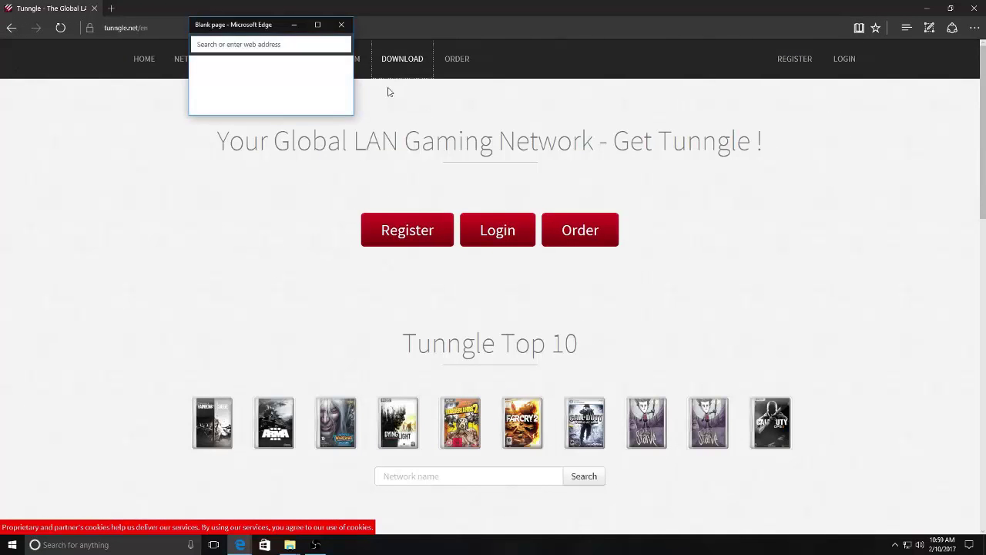
pyautogui.click(343, 23)
pyautogui.click(396, 61)
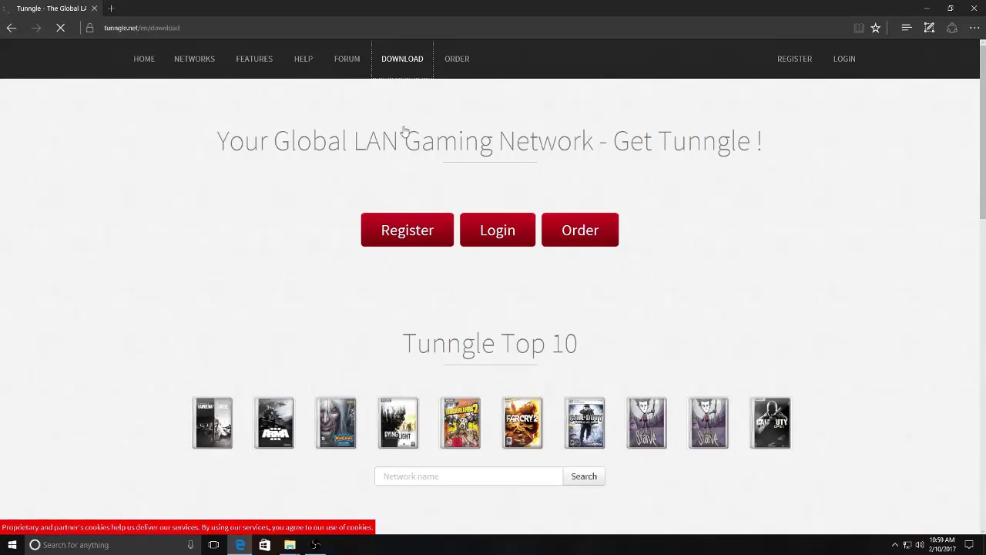
pyautogui.click(477, 306)
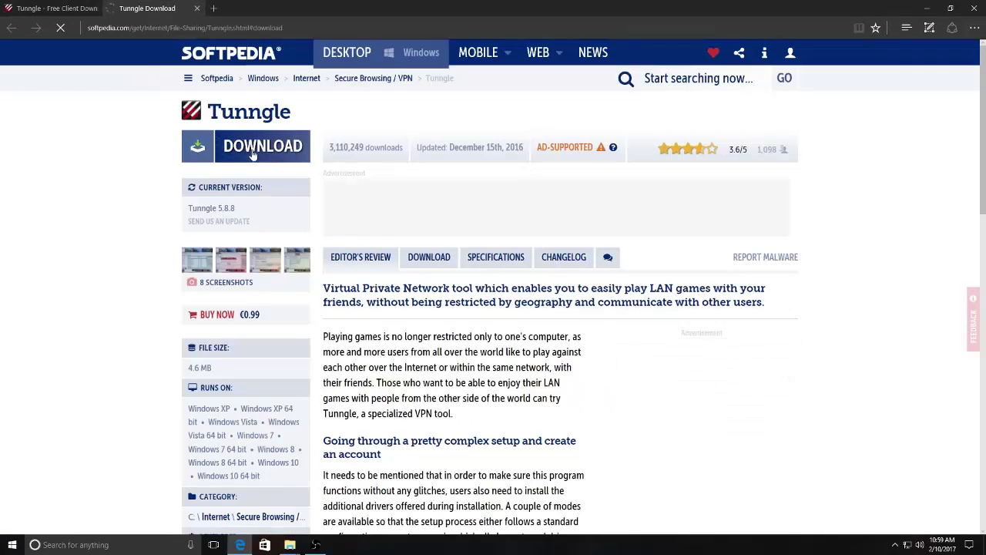
pyautogui.click(257, 152)
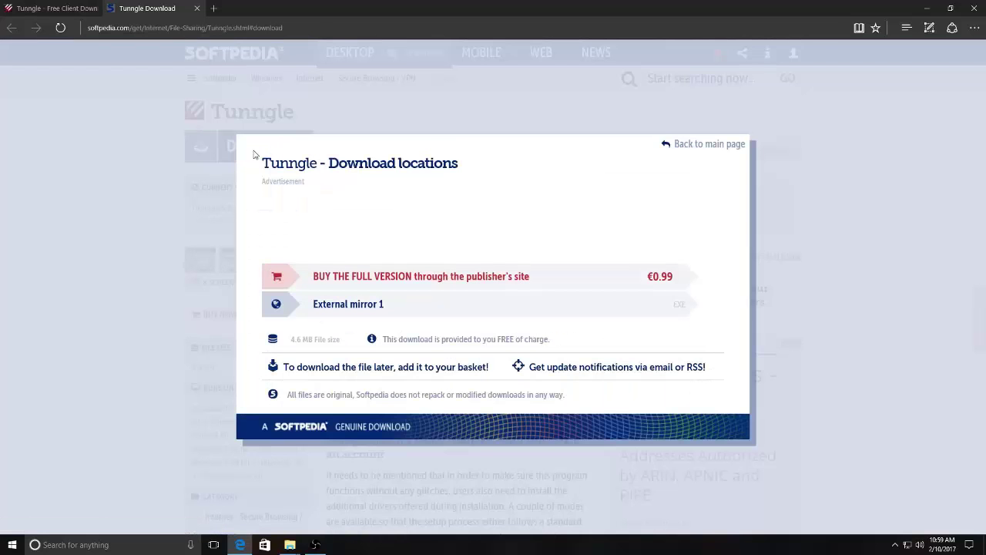
pyautogui.click(336, 307)
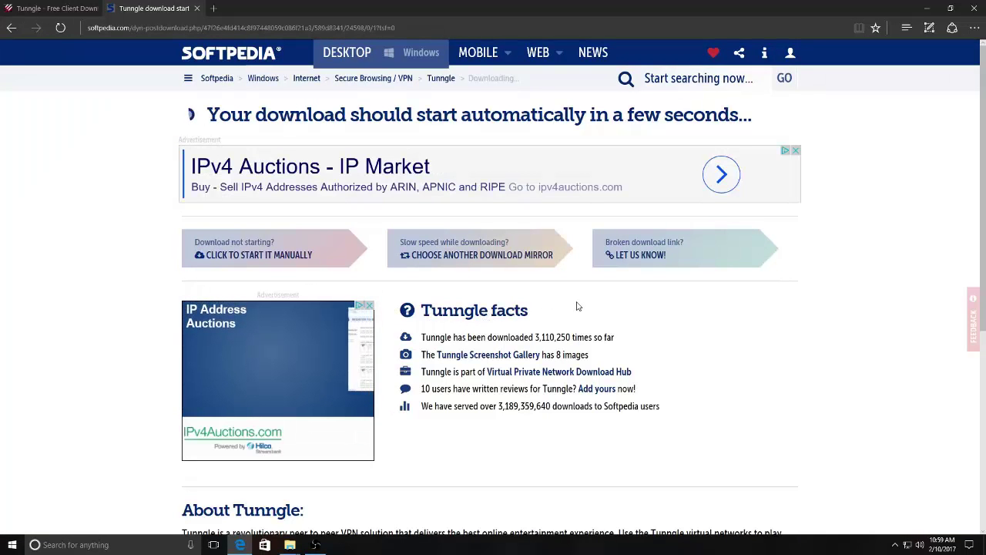
# Save the Tunngle_Setup_v5.8.8.exe installer and run it once the download completes.
pyautogui.scroll(-4, 593, 307)
pyautogui.scroll(3, 593, 306)
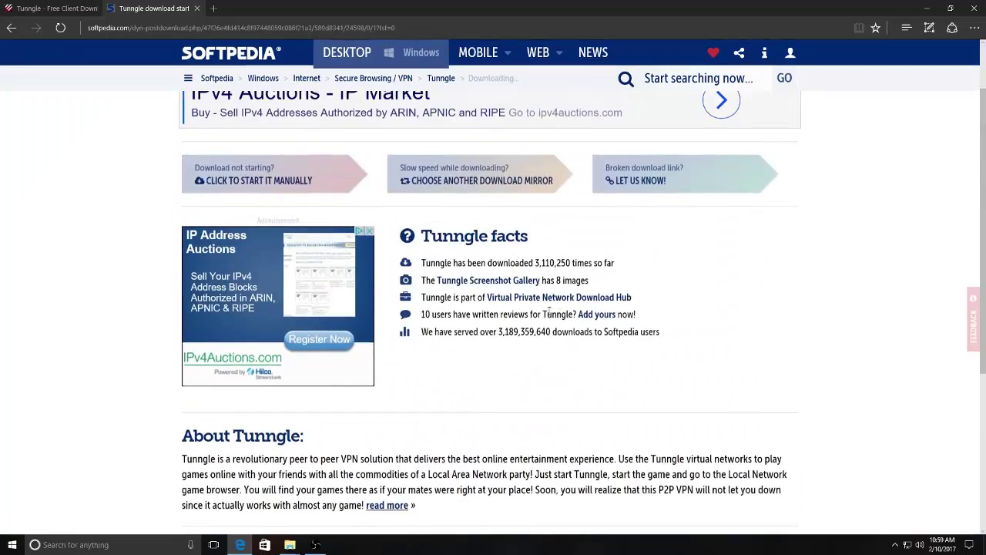
pyautogui.scroll(-2, 343, 451)
pyautogui.scroll(3, 346, 442)
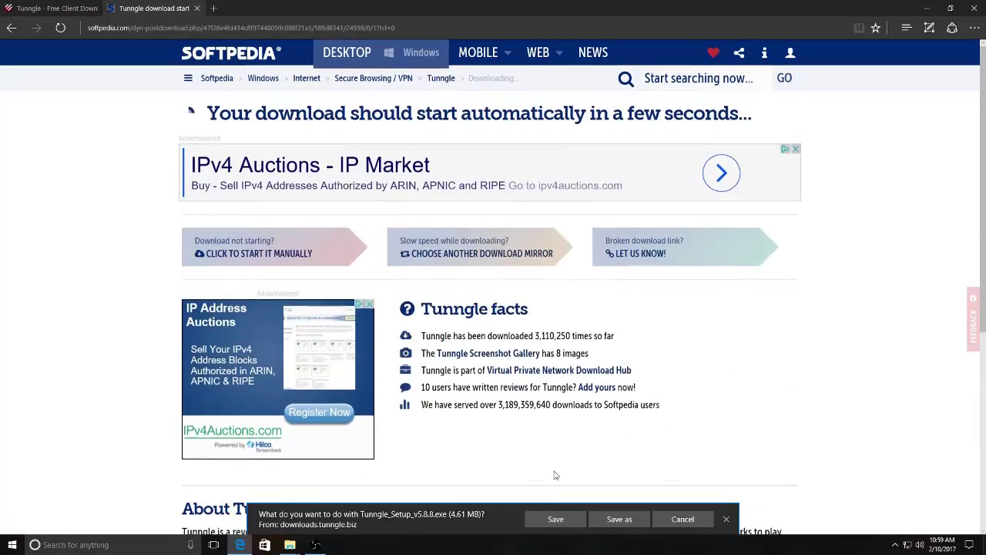
pyautogui.click(555, 518)
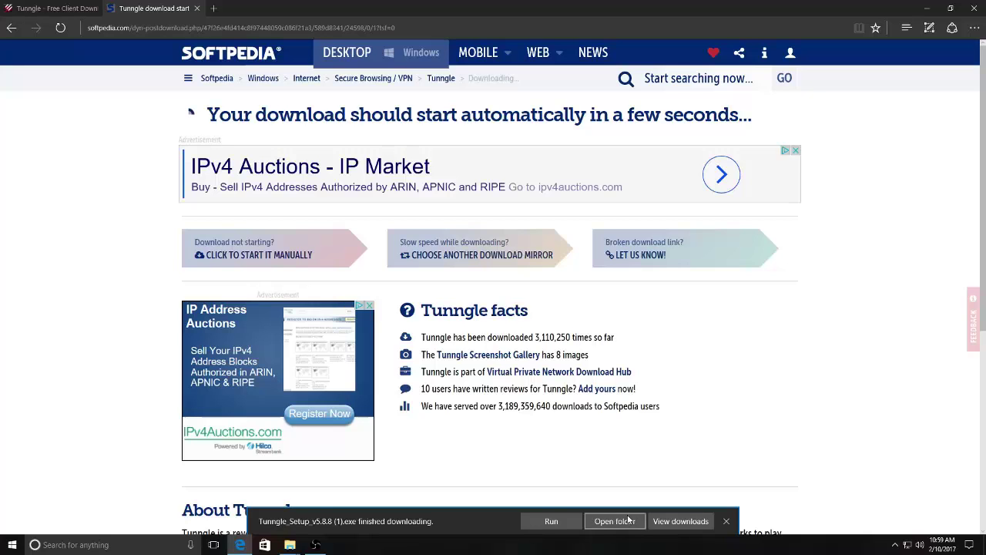
pyautogui.click(565, 527)
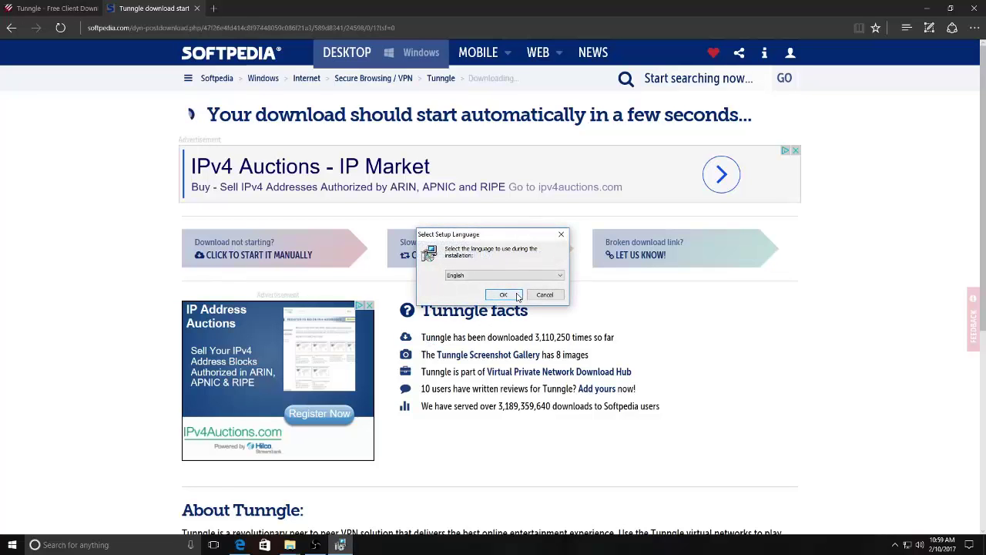
# Set up the installer with English, a Windows System Restore Point and Simple installation, and accept the license agreement.
pyautogui.click(515, 297)
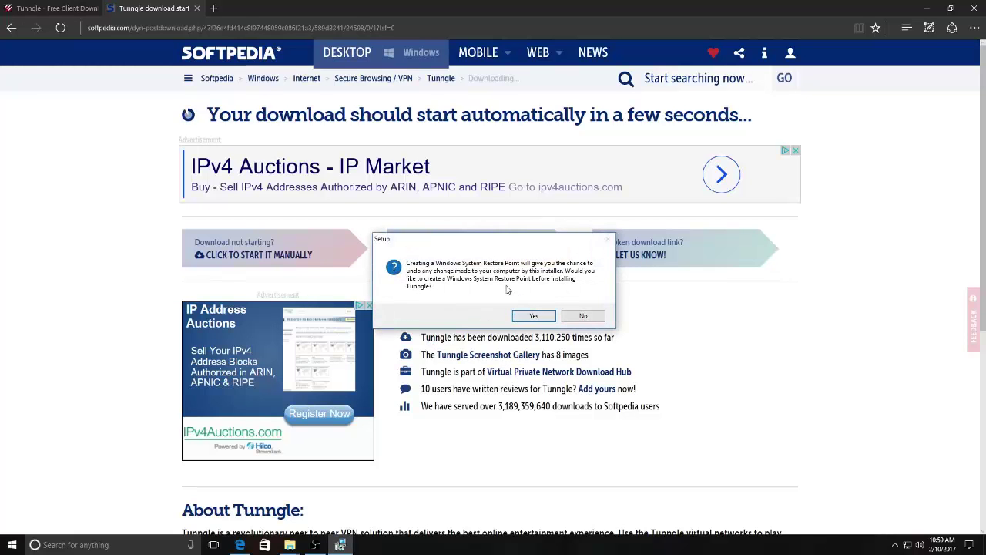
pyautogui.click(534, 317)
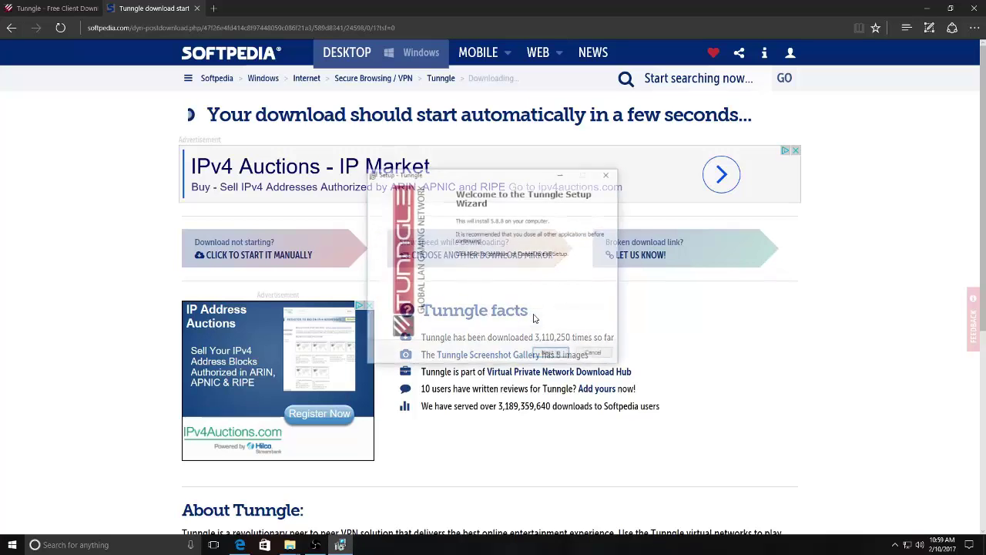
pyautogui.click(559, 356)
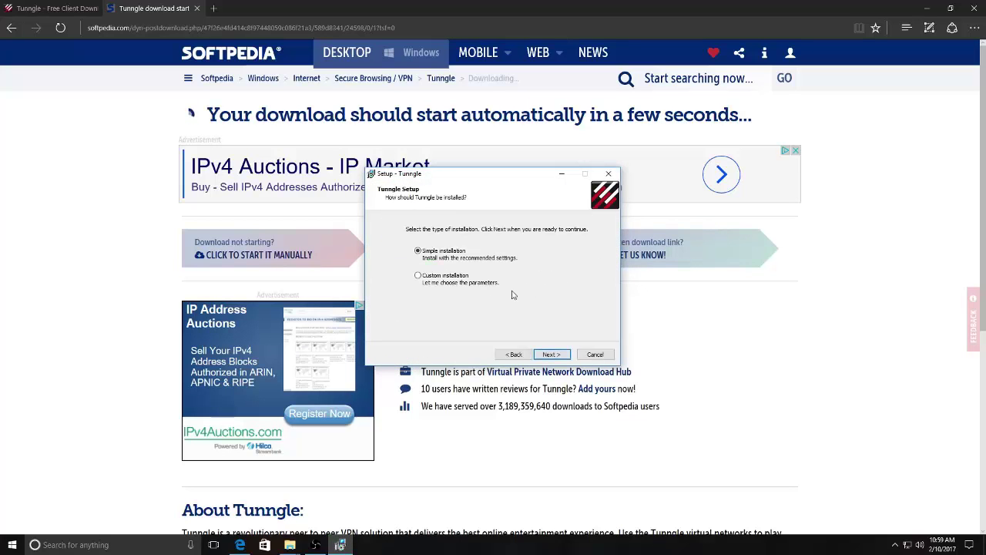
pyautogui.click(550, 355)
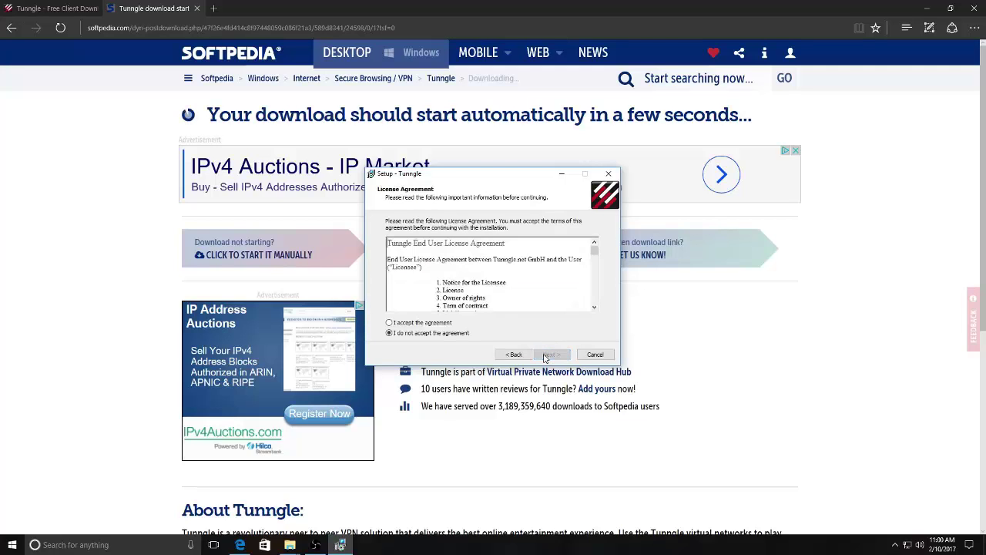
pyautogui.click(416, 323)
pyautogui.click(550, 354)
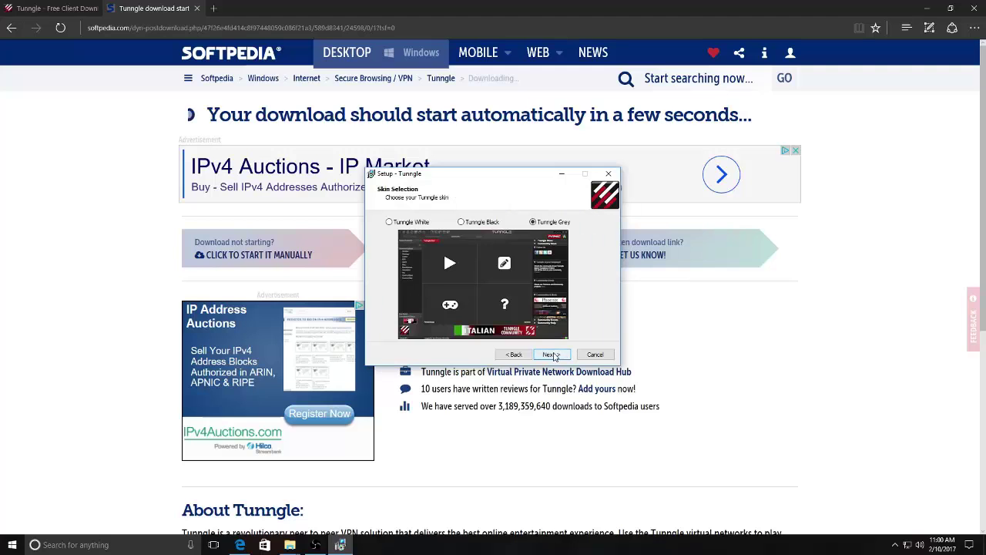
# Compare the White, Black and Grey skins in the setup wizard and choose Tunngle Black.
pyautogui.click(467, 223)
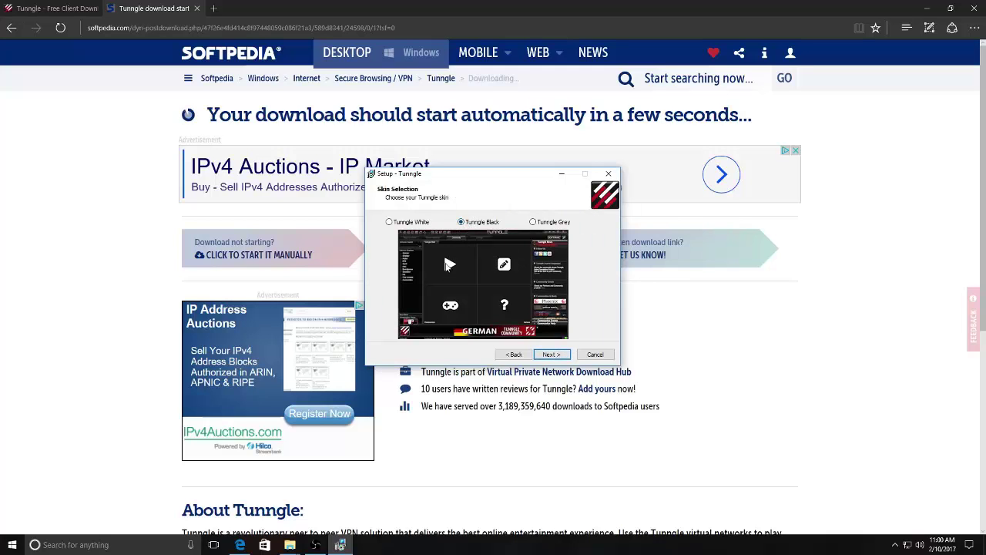
pyautogui.click(408, 222)
pyautogui.click(477, 222)
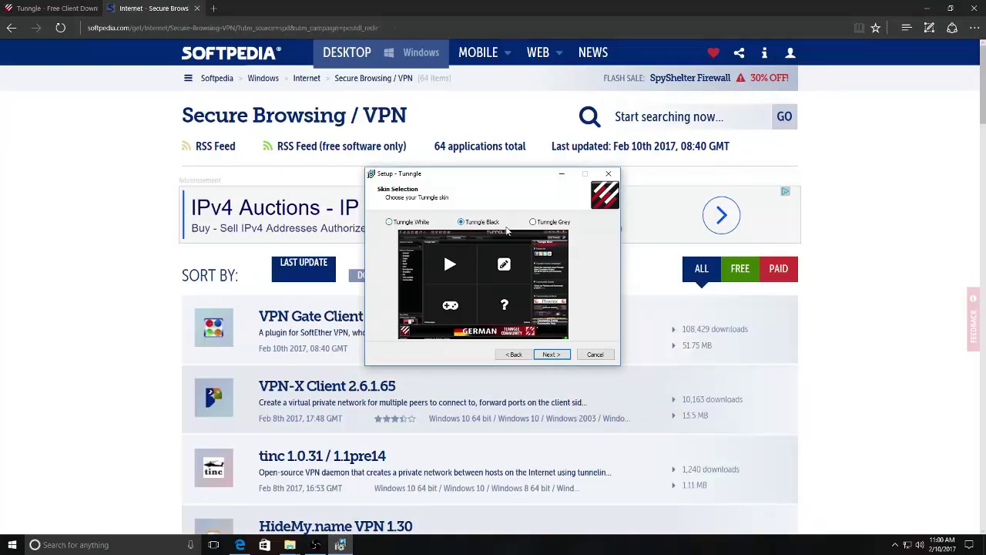
pyautogui.click(530, 225)
pyautogui.click(483, 223)
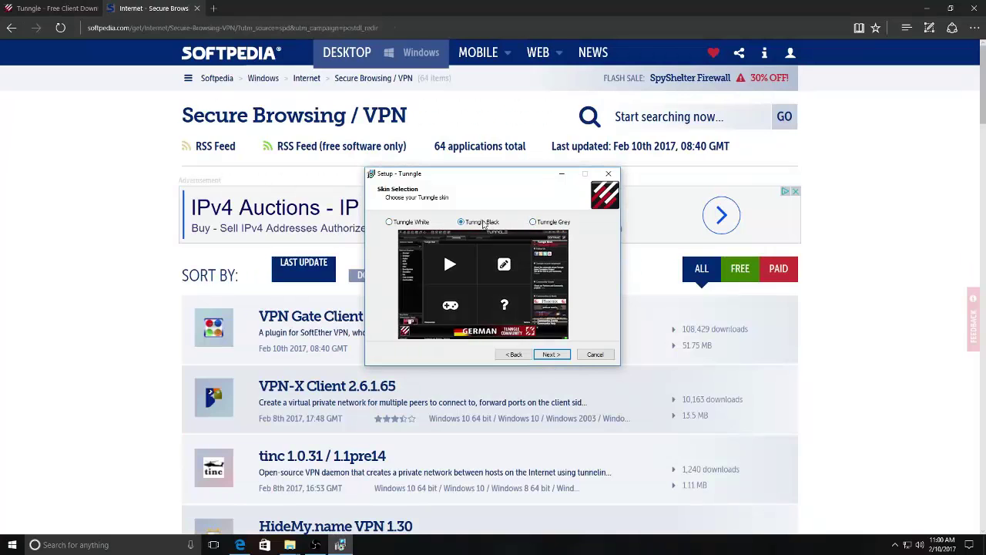
pyautogui.click(534, 223)
pyautogui.click(472, 223)
pyautogui.click(555, 354)
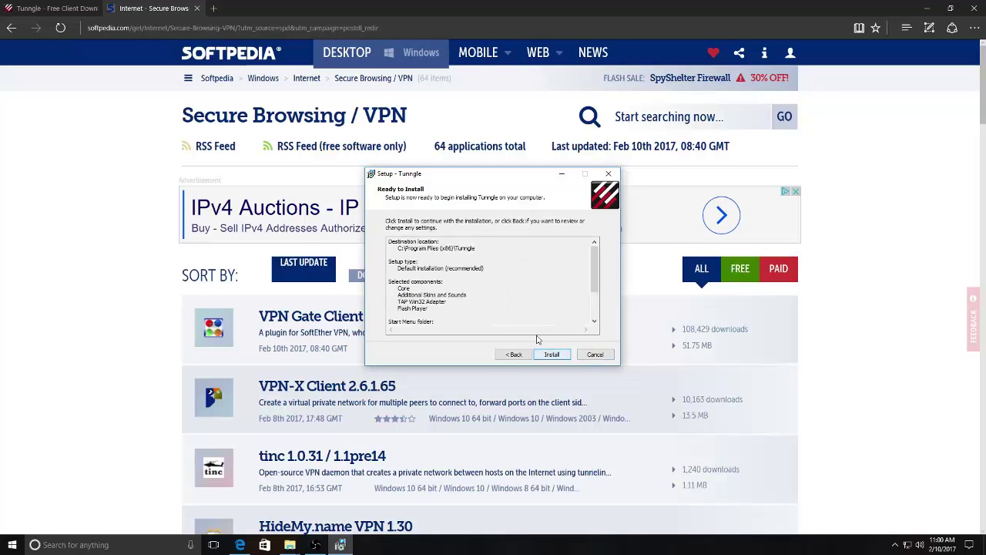
# Install Tunngle, minimize the browser and finish the setup wizard with Launch Tunngle enabled.
pyautogui.click(559, 354)
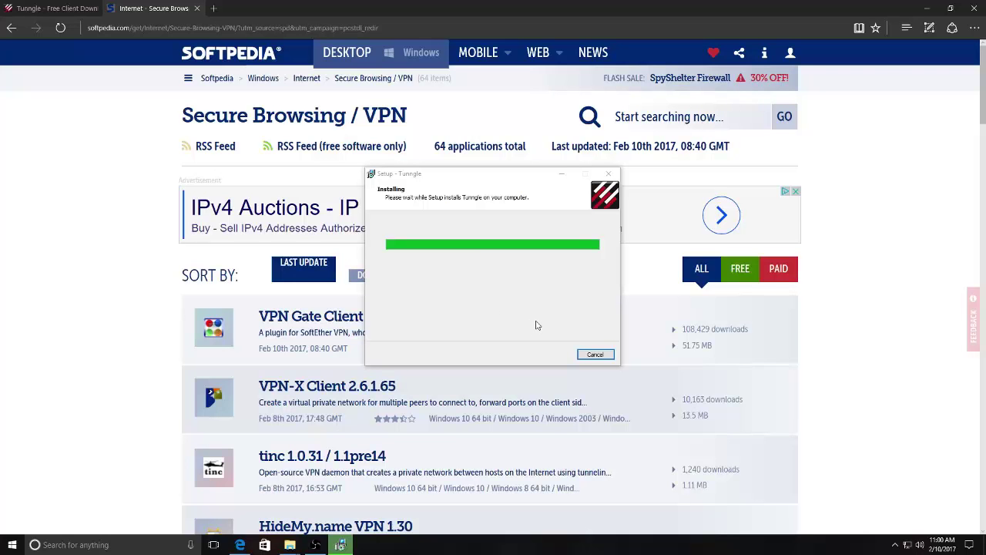
pyautogui.click(918, 9)
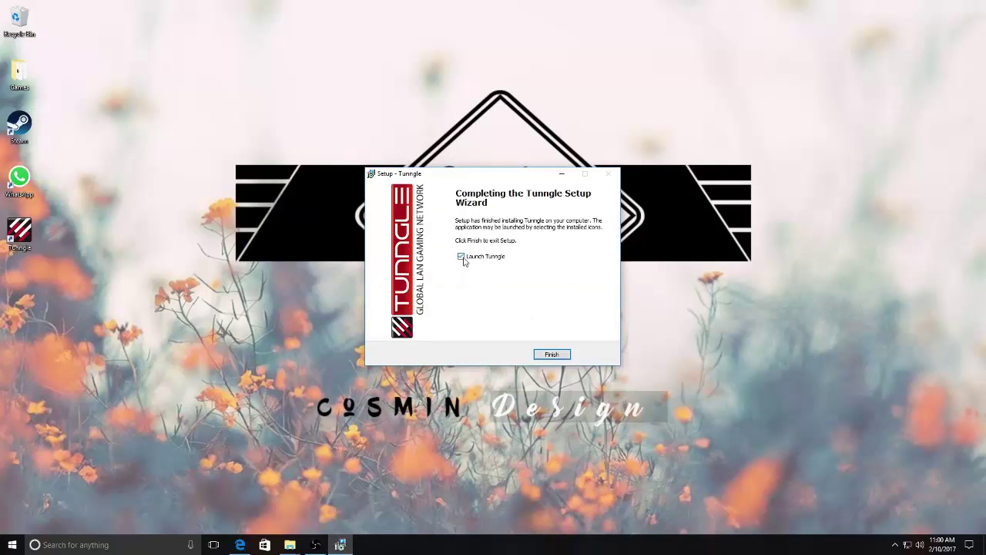
pyautogui.click(550, 353)
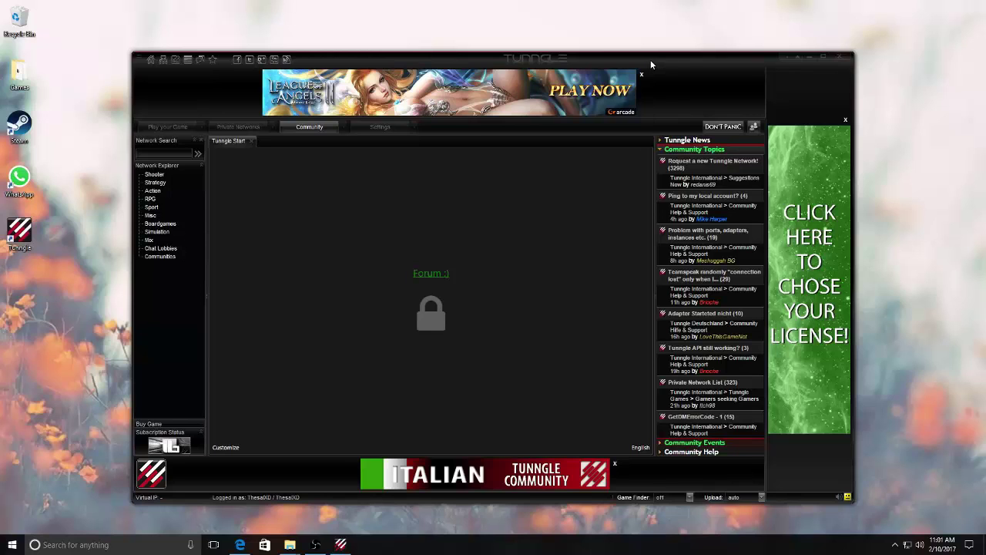
pyautogui.click(166, 137)
pyautogui.click(152, 141)
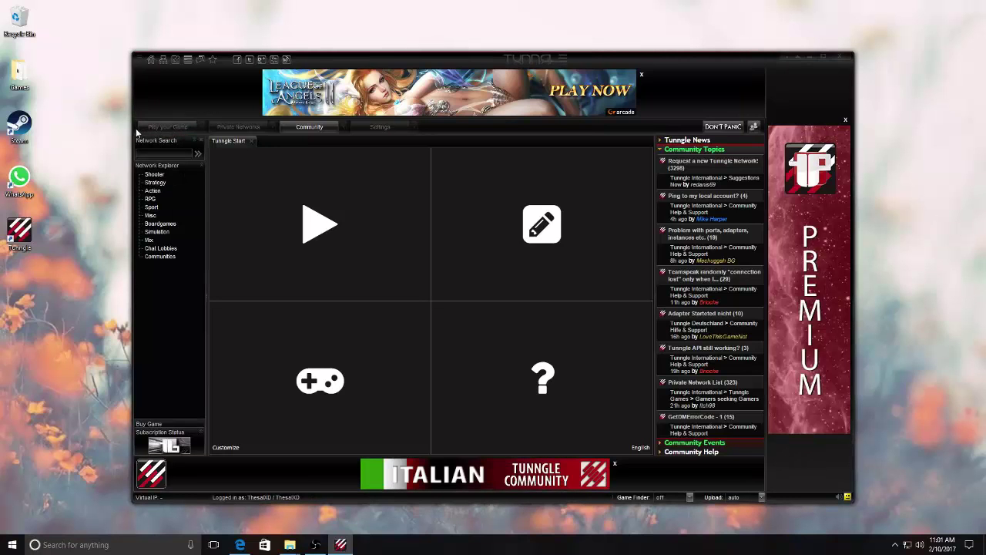
# Open the Network & Internet page of Windows Settings and bring up the Network and Sharing Center.
pyautogui.click(13, 545)
pyautogui.click(13, 497)
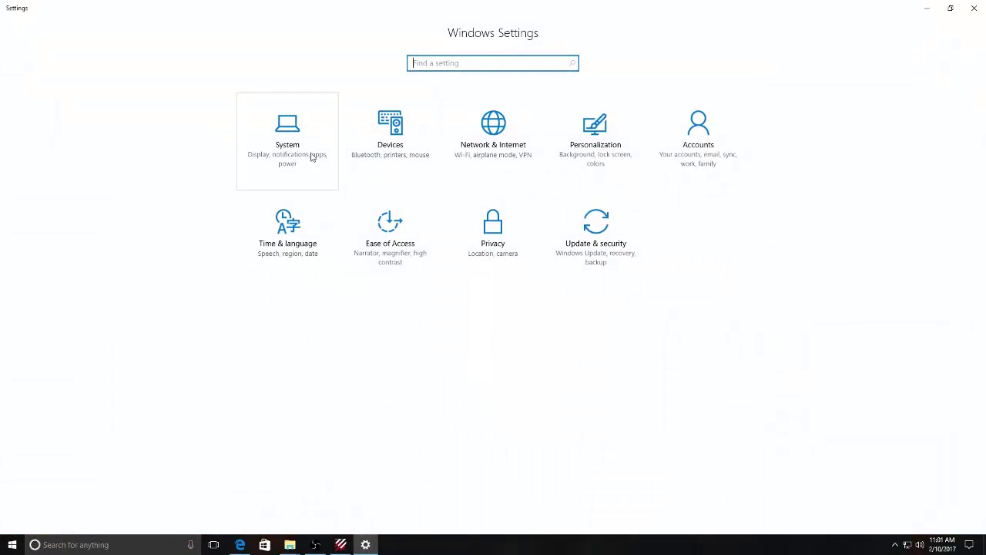
pyautogui.click(491, 150)
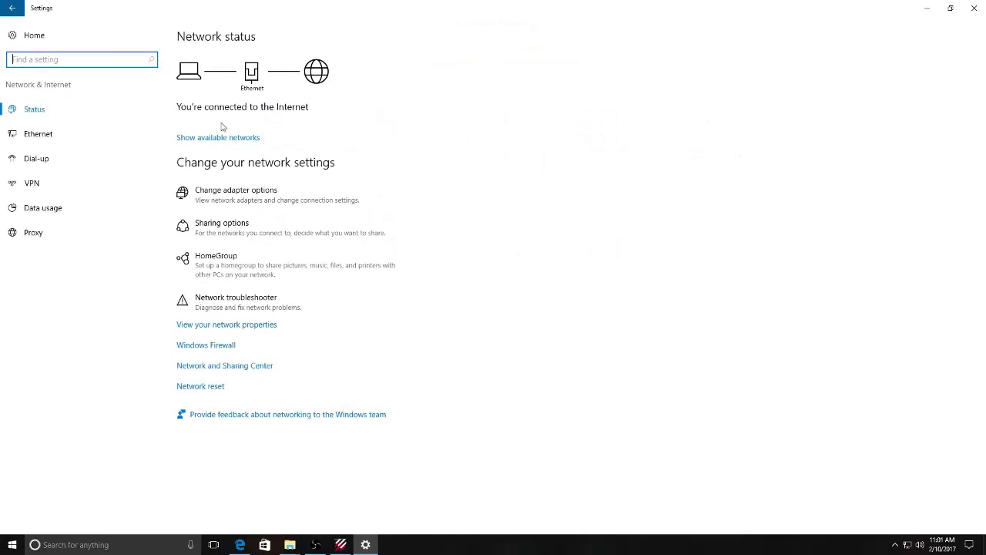
pyautogui.rightClick(907, 544)
pyautogui.click(906, 547)
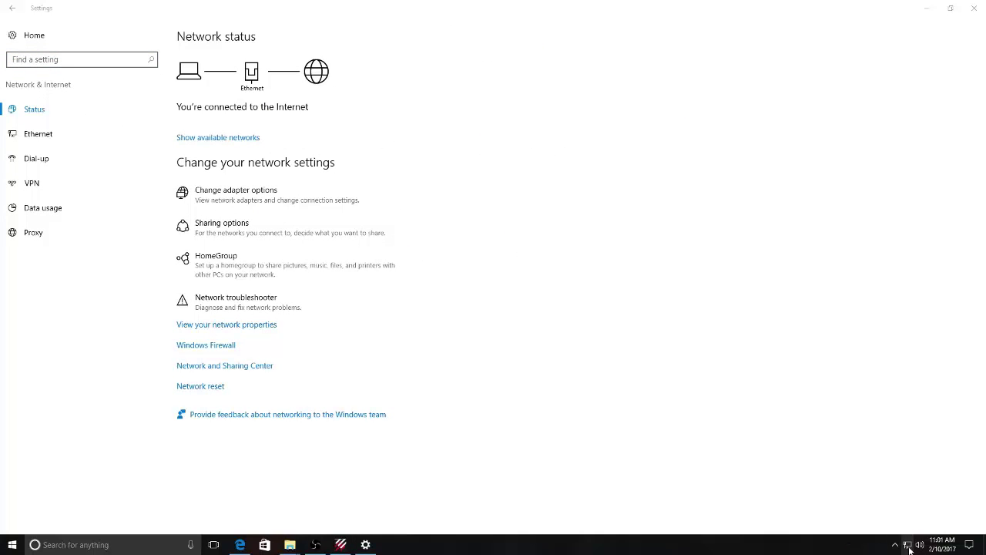
pyautogui.rightClick(908, 547)
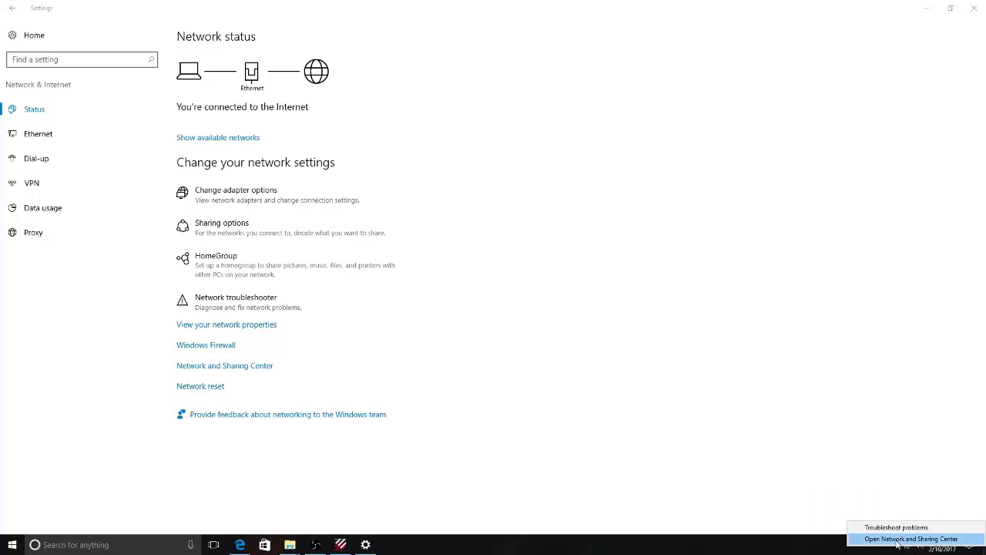
pyautogui.click(891, 543)
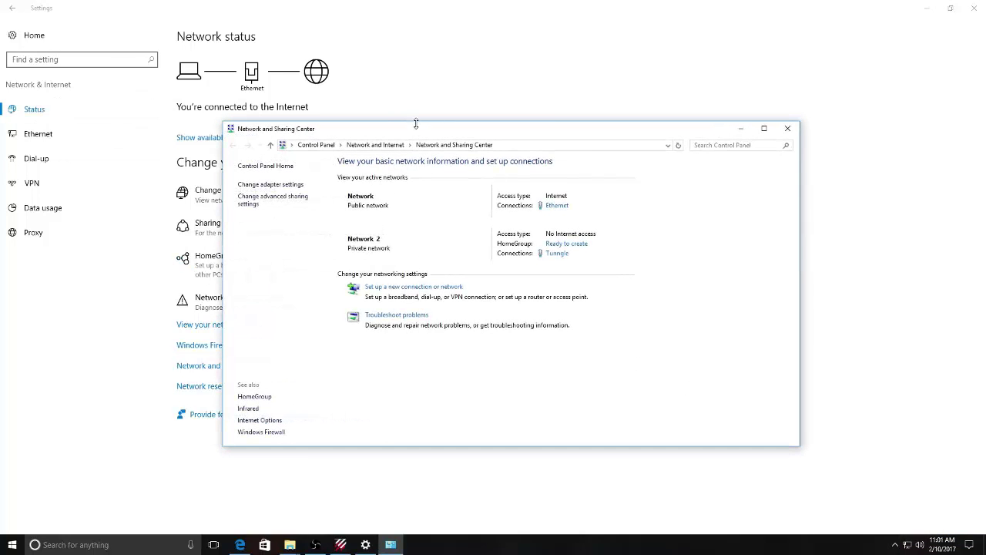
# Open the Tunngle adapter's properties from the network connections and bring up its Internet Protocol Version 4 (TCP/IPv4) properties.
pyautogui.doubleClick(420, 132)
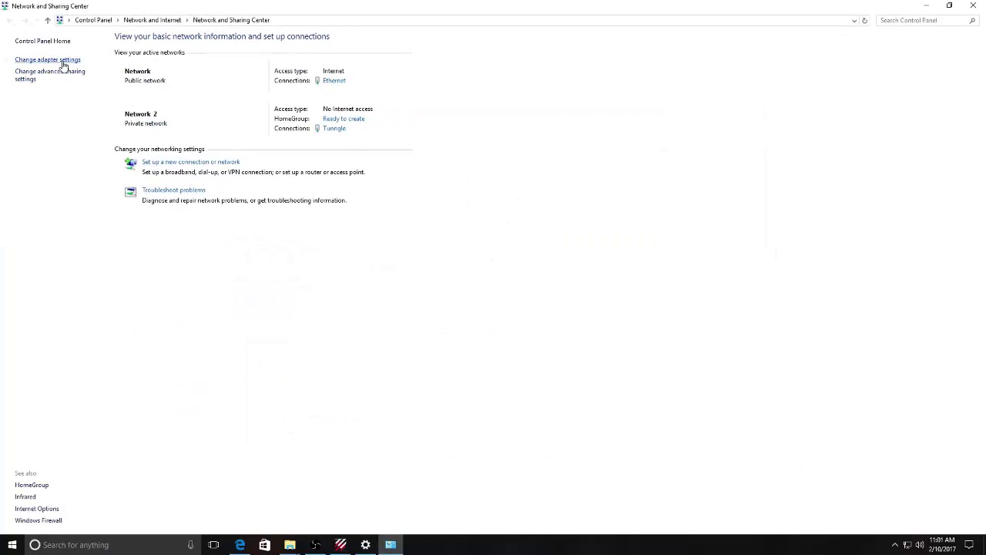
pyautogui.click(63, 62)
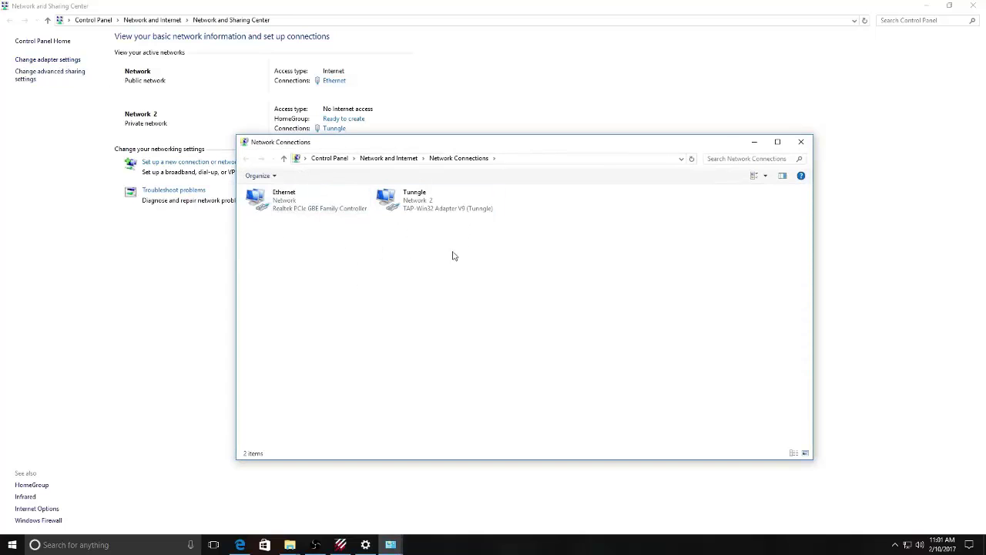
pyautogui.click(406, 204)
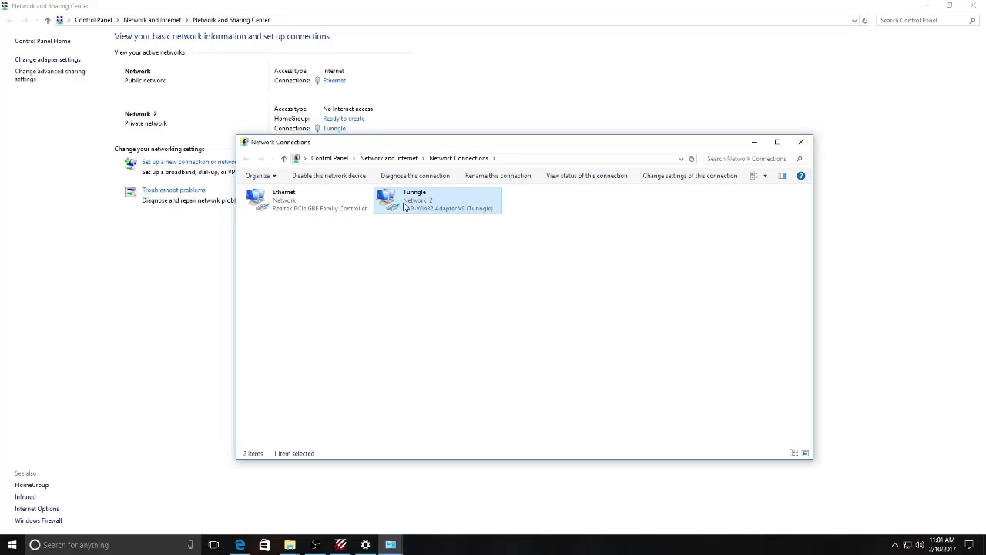
pyautogui.rightClick(406, 205)
pyautogui.click(437, 302)
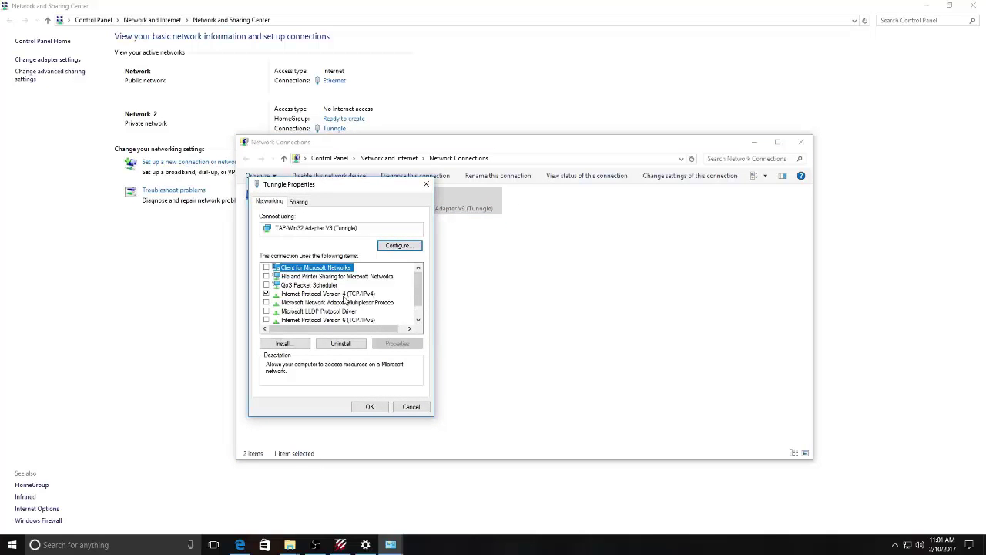
pyautogui.doubleClick(329, 295)
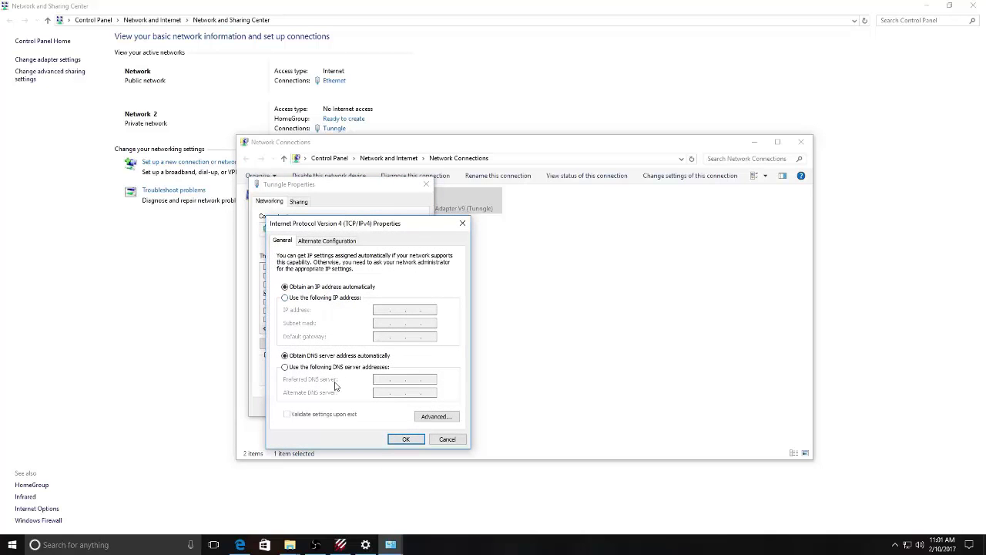
# Set the Tunngle adapter's interface metric to 1 in the advanced TCP/IP settings and confirm all its property dialogs.
pyautogui.click(437, 416)
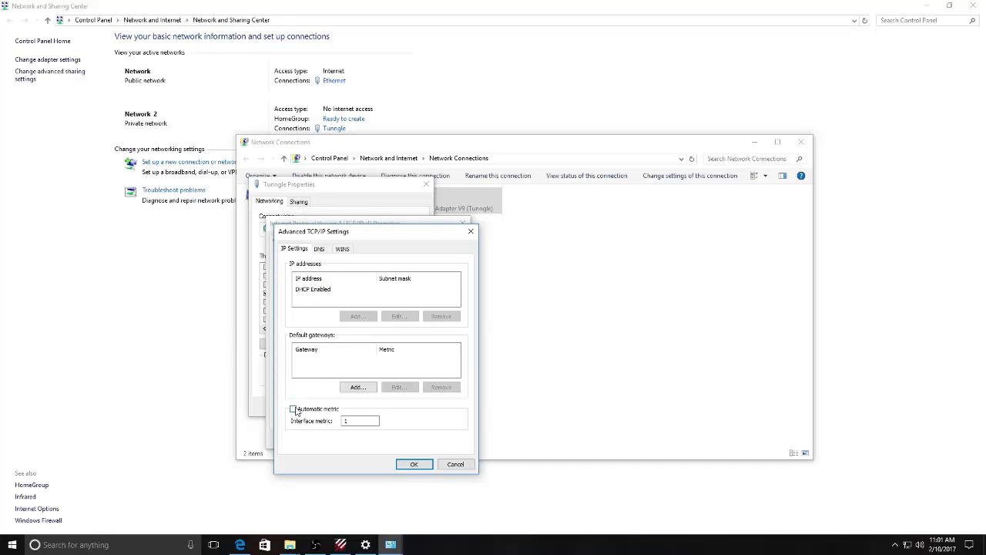
pyautogui.click(349, 422)
pyautogui.press('BackSpace')
pyautogui.write('1')
pyautogui.click(412, 464)
pyautogui.click(405, 436)
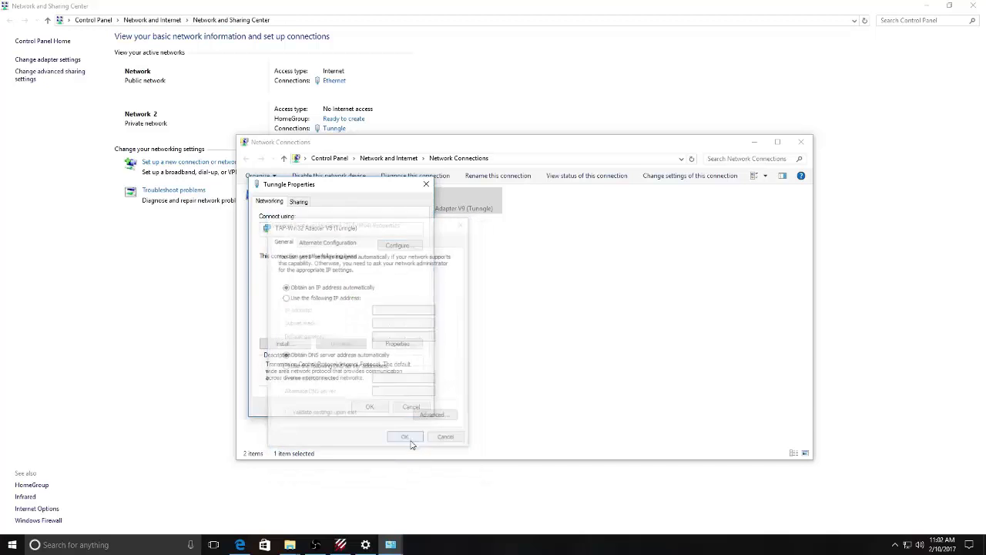
pyautogui.click(370, 408)
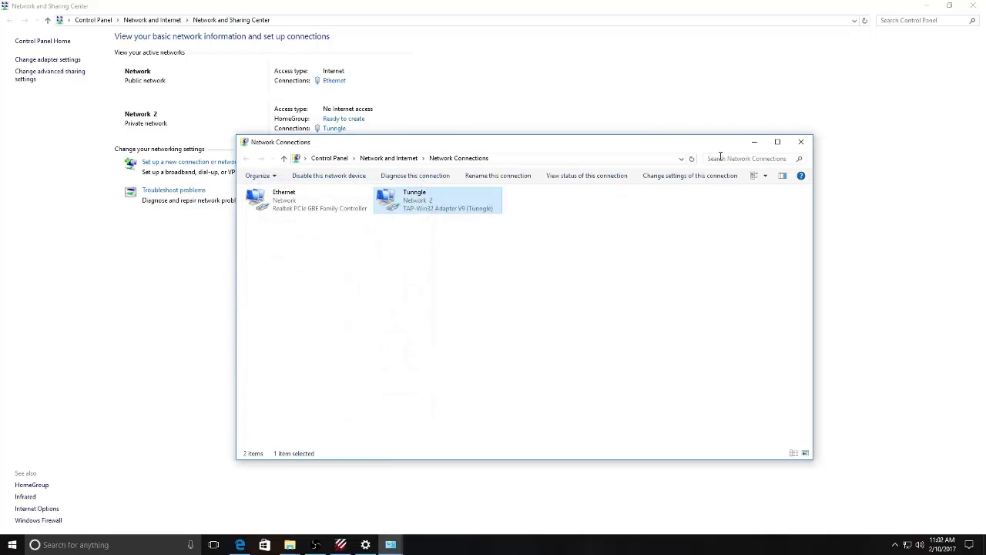
# Close Network Connections, the Network and Sharing Center and Windows Settings to return to Tunngle.
pyautogui.click(800, 141)
pyautogui.click(973, 6)
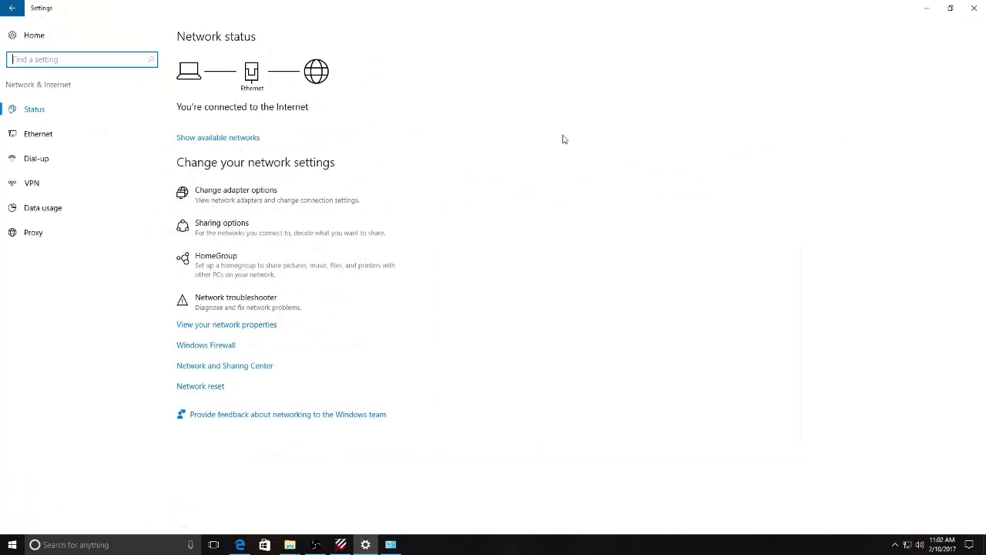
pyautogui.click(973, 6)
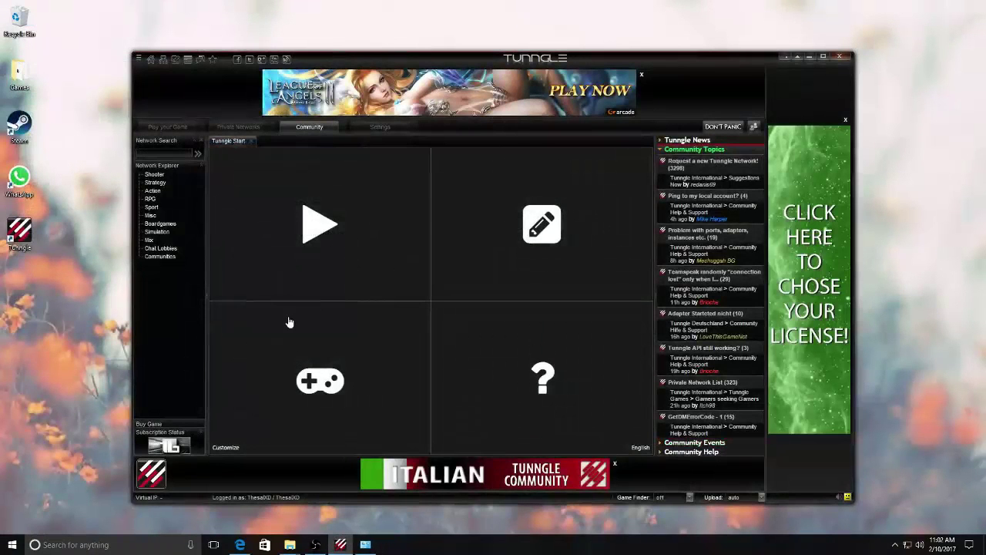
# Show Tunngle's list of game networks and join the ArmA III - Altis Life RPG Mod network.
pyautogui.click(165, 124)
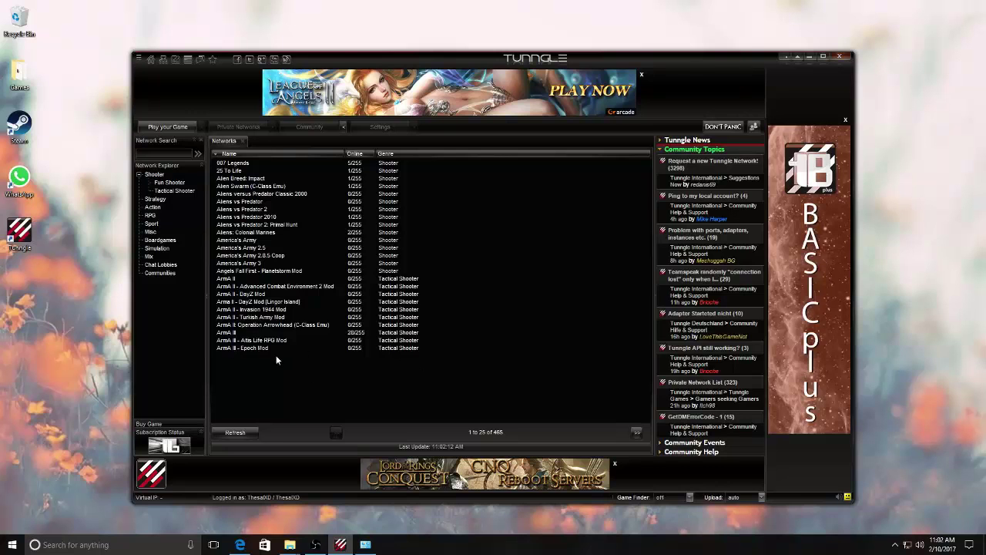
pyautogui.doubleClick(257, 341)
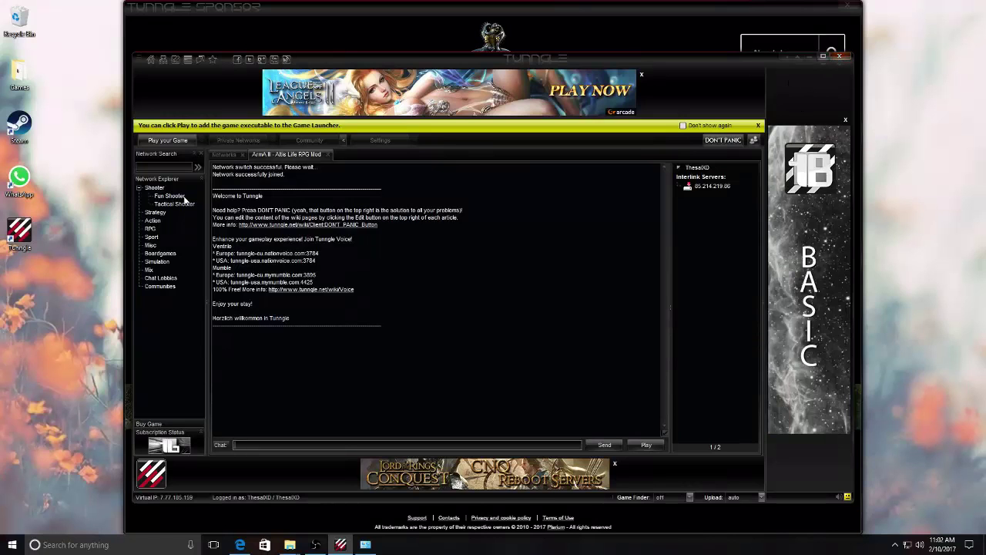
# Return to the list of game networks and leave the ArmA III - Altis Life RPG Mod network.
pyautogui.click(168, 153)
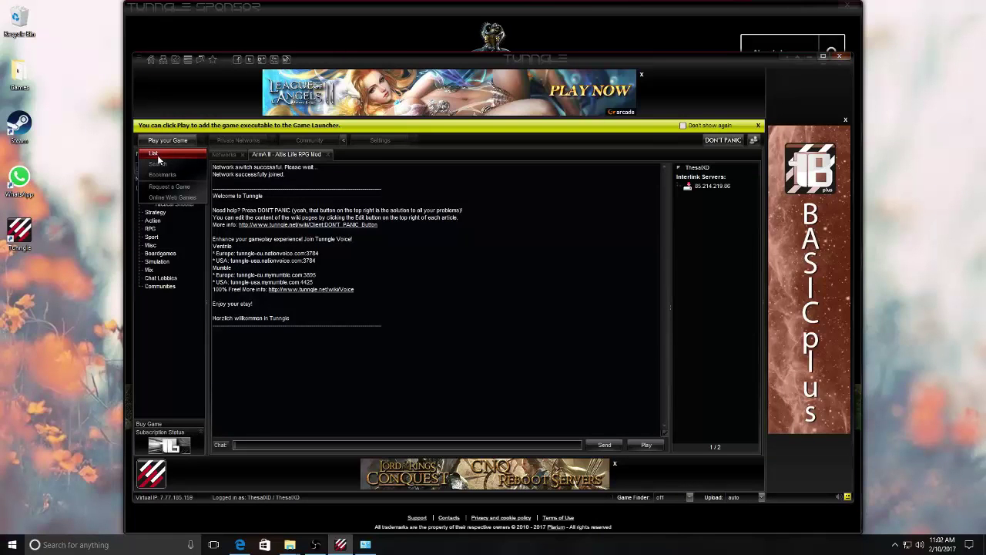
pyautogui.click(151, 154)
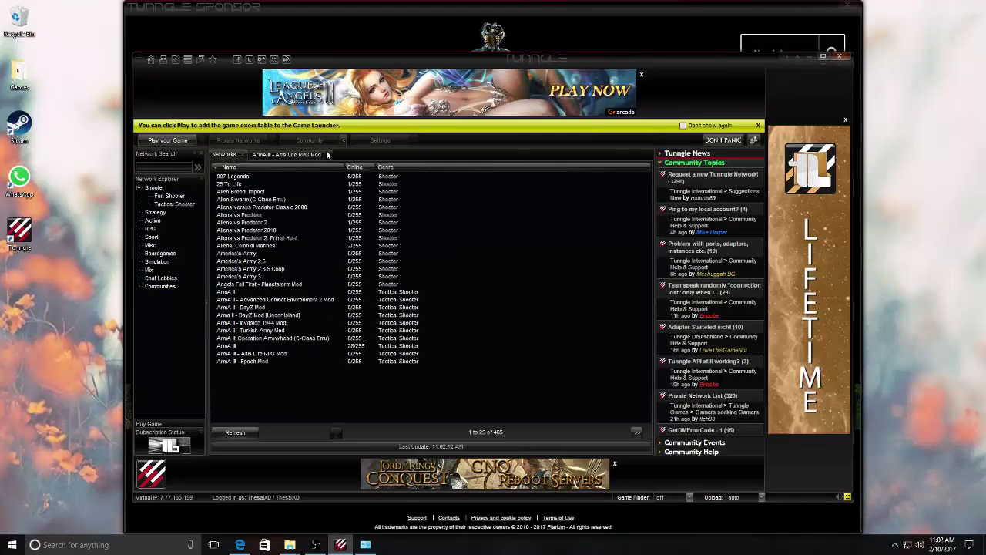
pyautogui.click(327, 153)
pyautogui.click(474, 294)
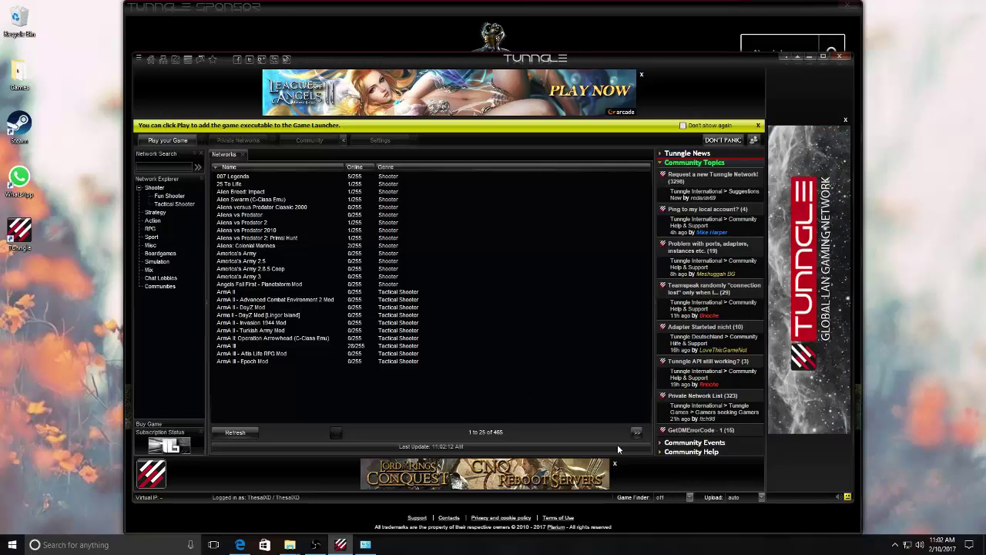
# Page forward through the shooter networks to examine which games are offered.
pyautogui.click(637, 432)
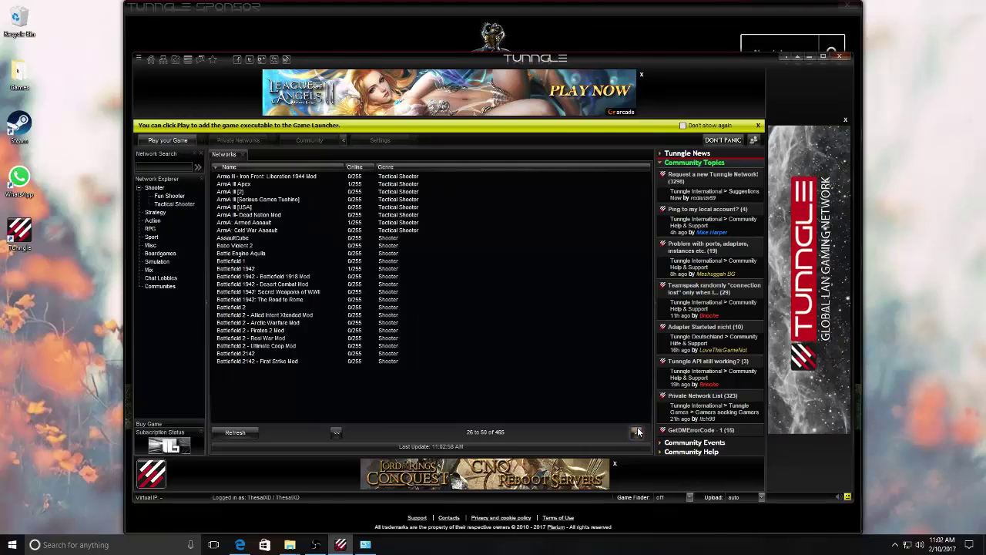
pyautogui.click(636, 433)
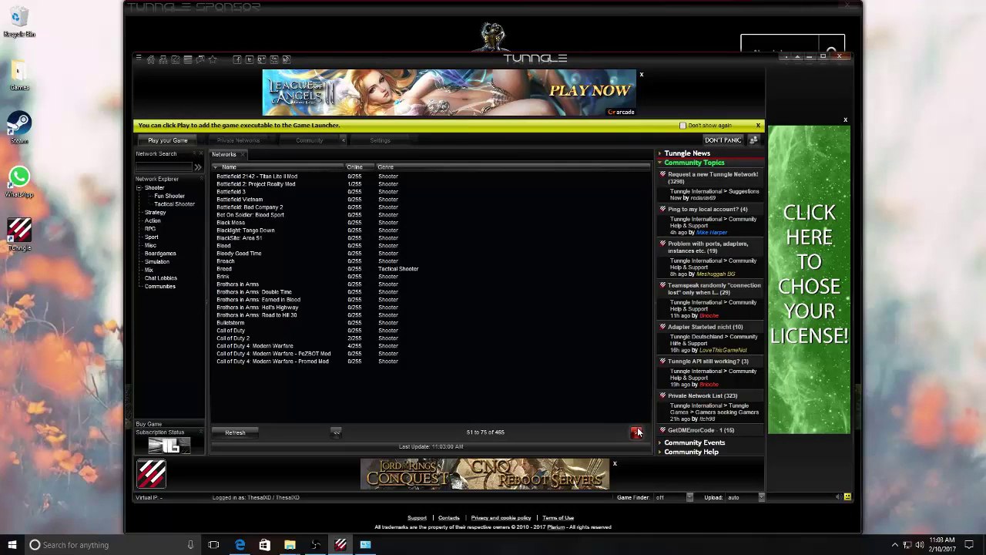
pyautogui.click(636, 432)
pyautogui.click(636, 432)
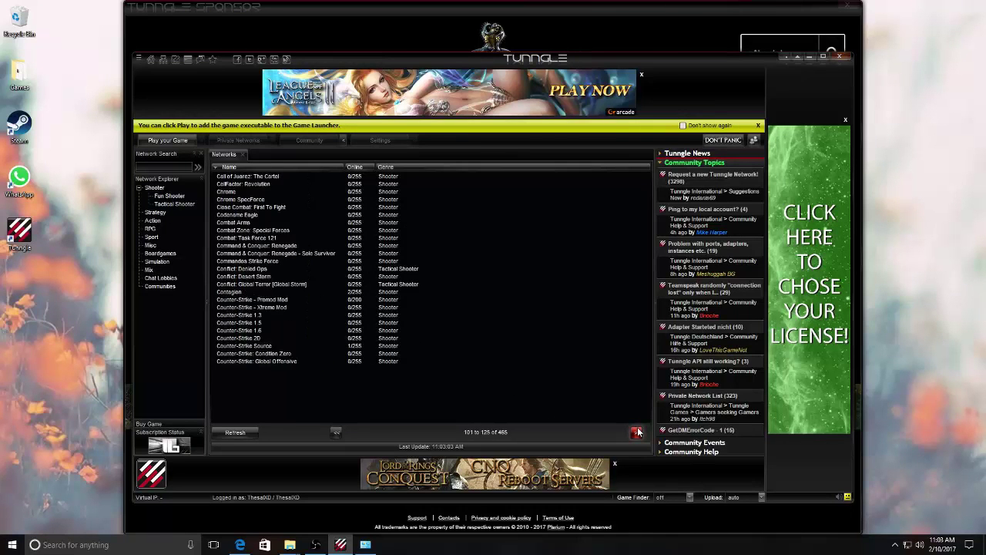
pyautogui.click(636, 432)
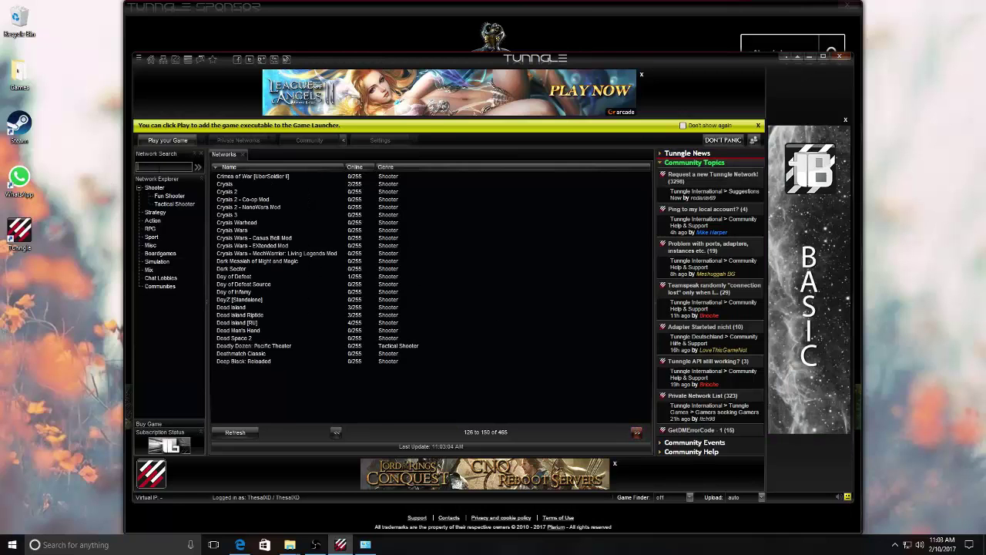
# Search the game networks for "dying", then return to the full network list and close the search results.
pyautogui.write('dying')
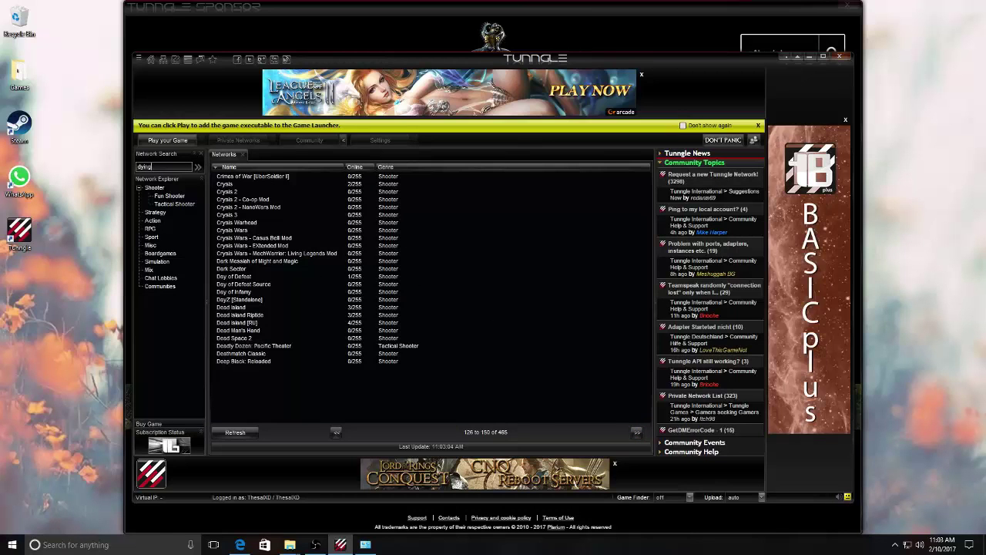
pyautogui.press('Return')
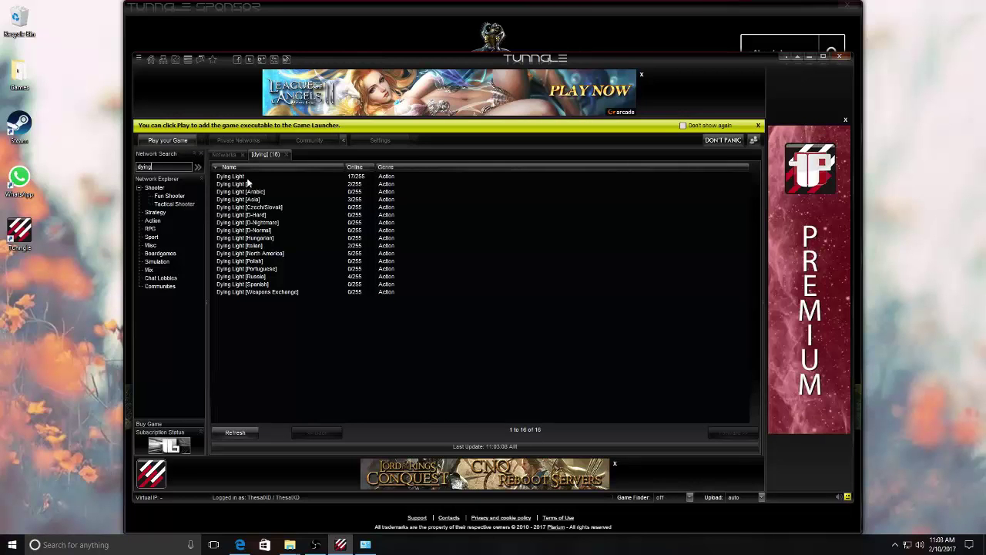
pyautogui.click(224, 155)
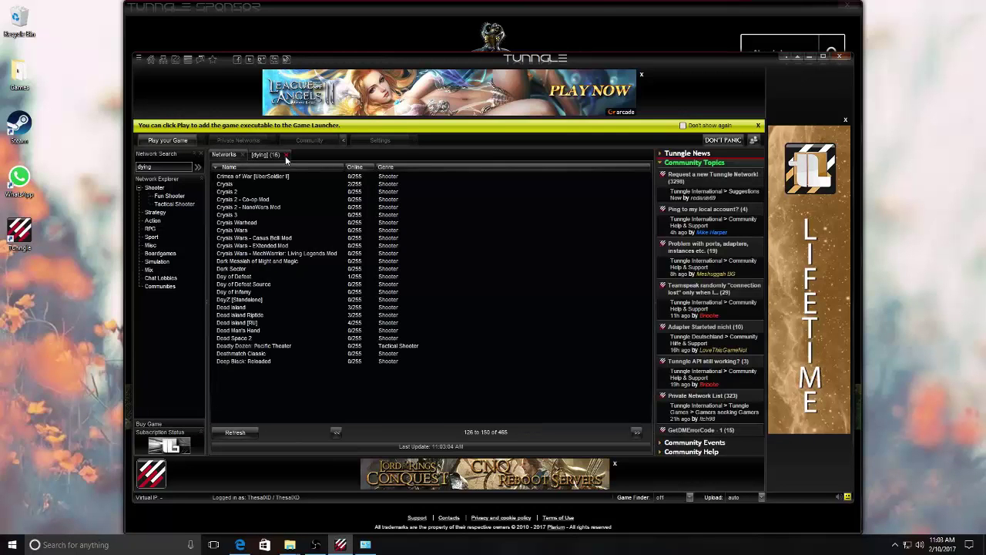
pyautogui.click(285, 155)
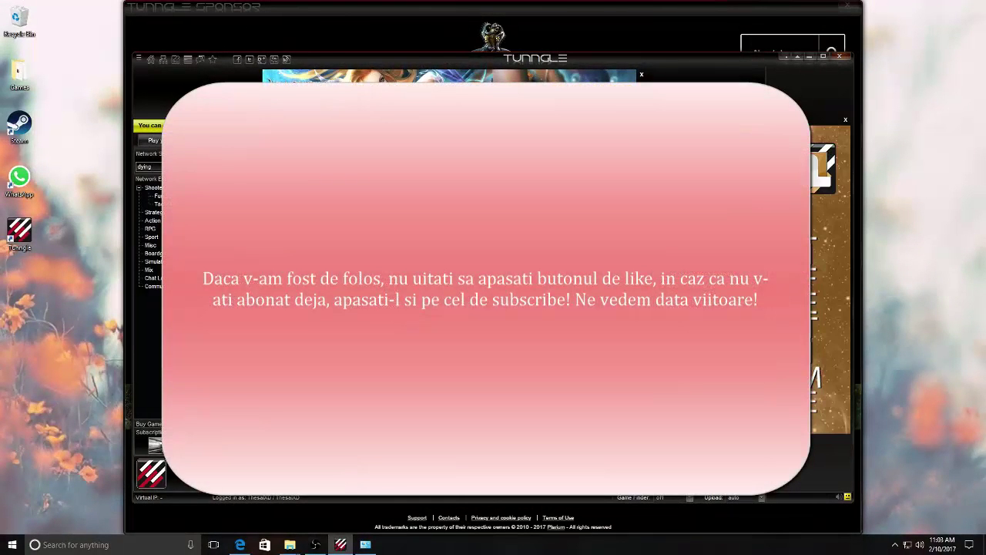
pyautogui.moveTo(339, 543)
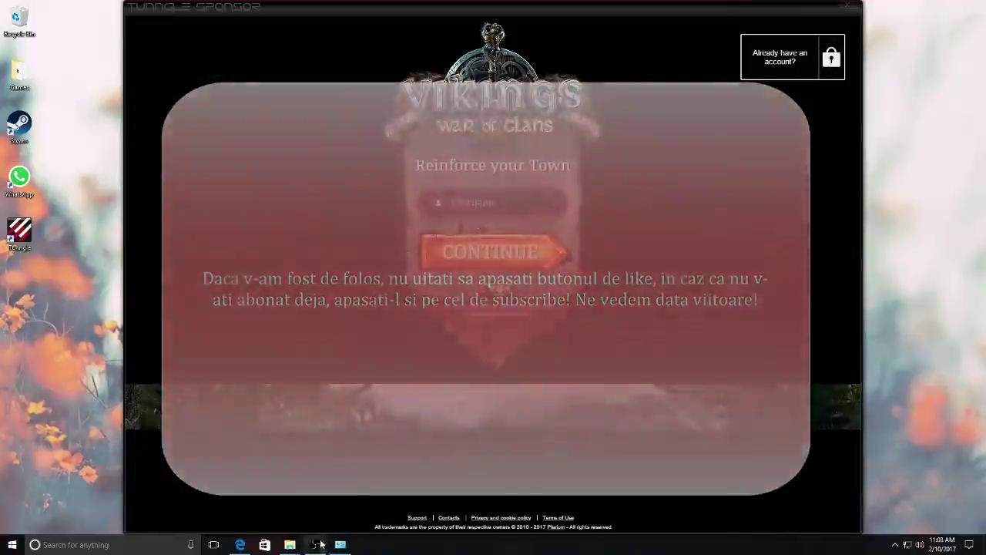
pyautogui.click(314, 545)
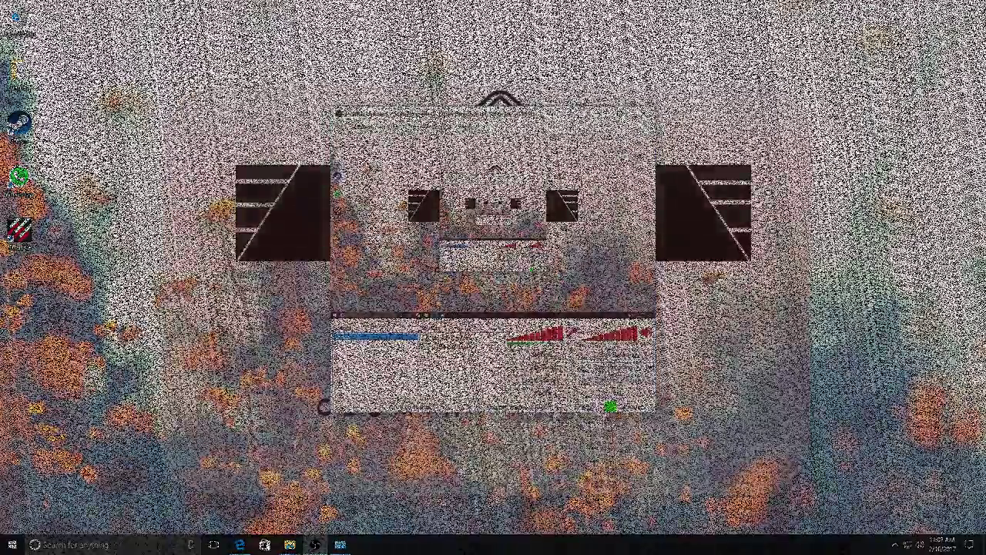